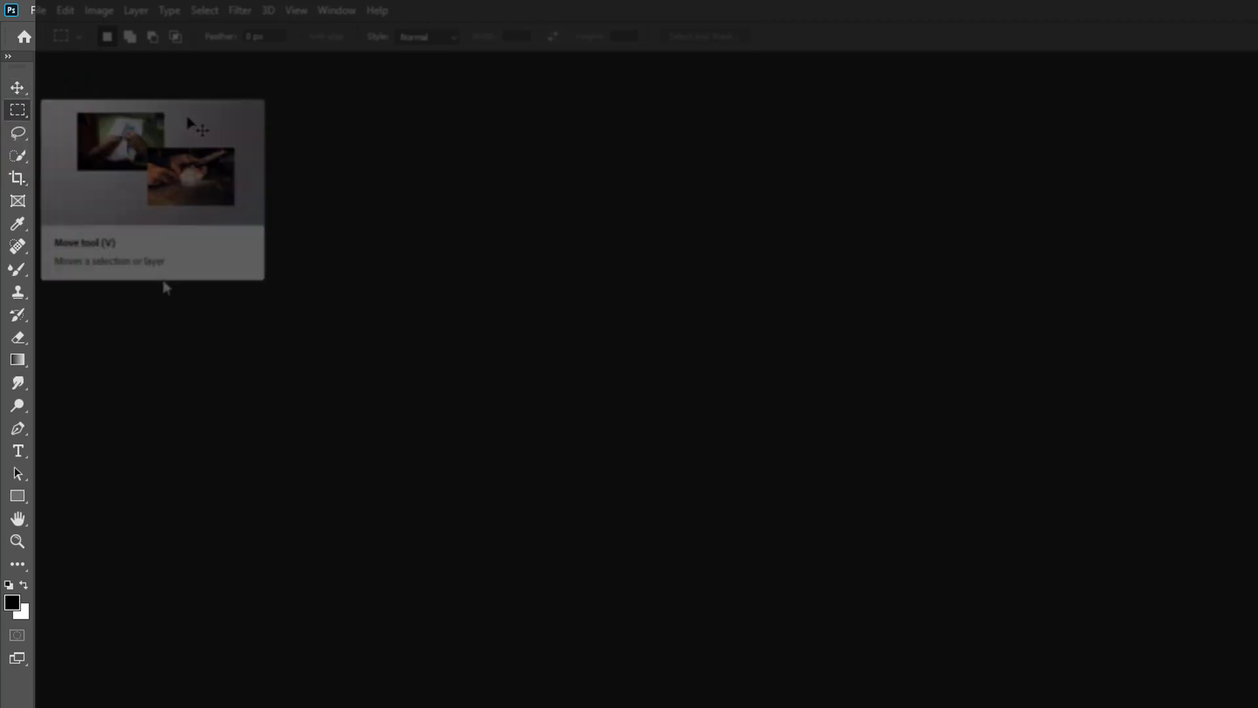
Select the Move tool at the top of the toolbar.
left_click(18, 86)
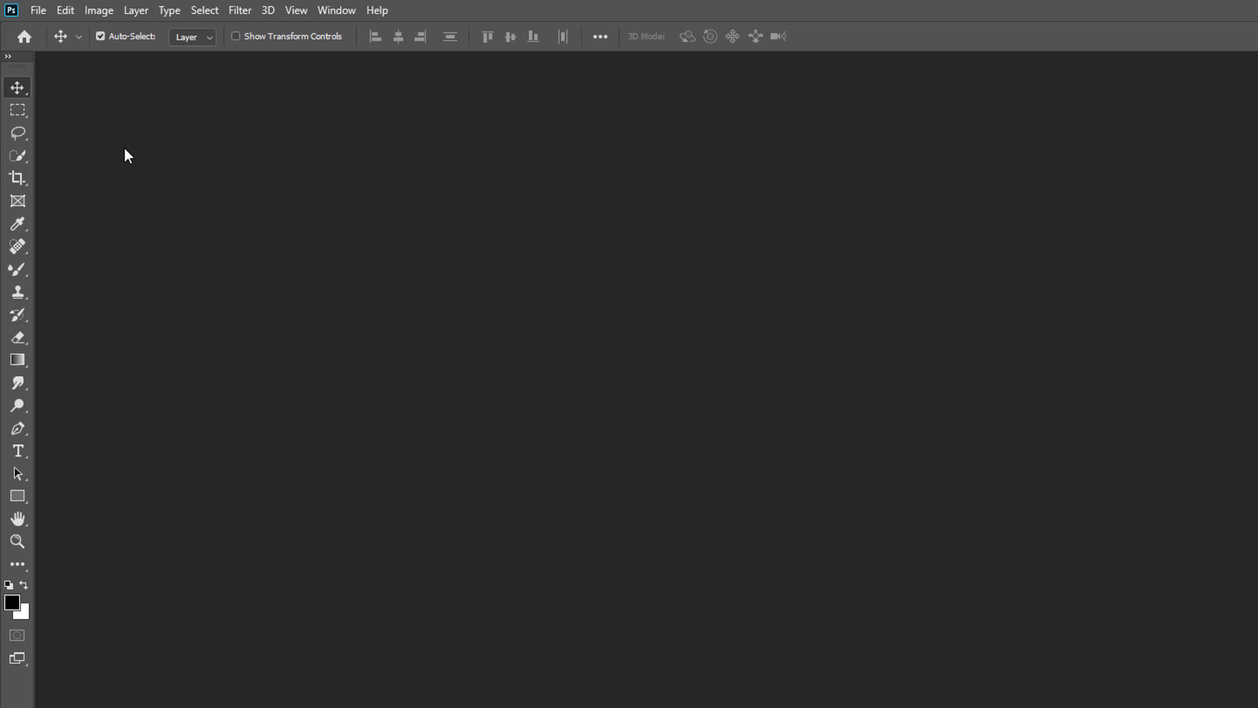
Try the Single Column Marquee variant, then return to the Rectangular Marquee tool.
left_click(17, 117)
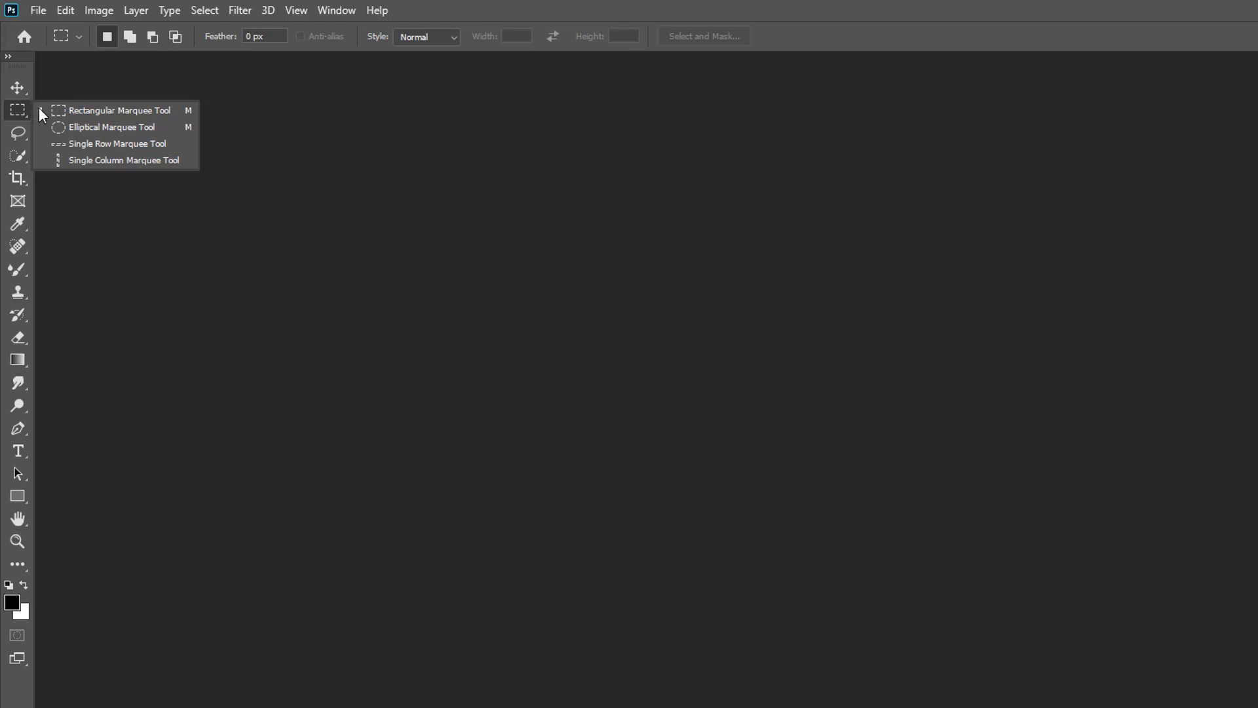
left_click(91, 161)
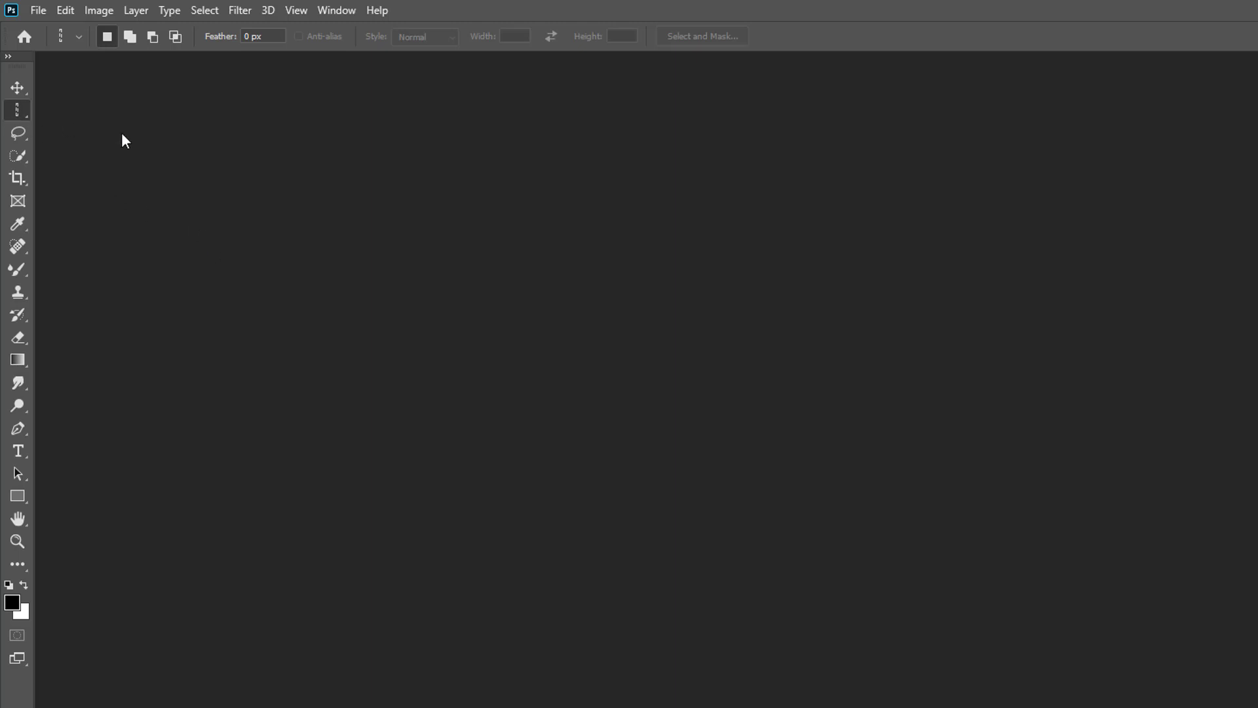
right_click(17, 116)
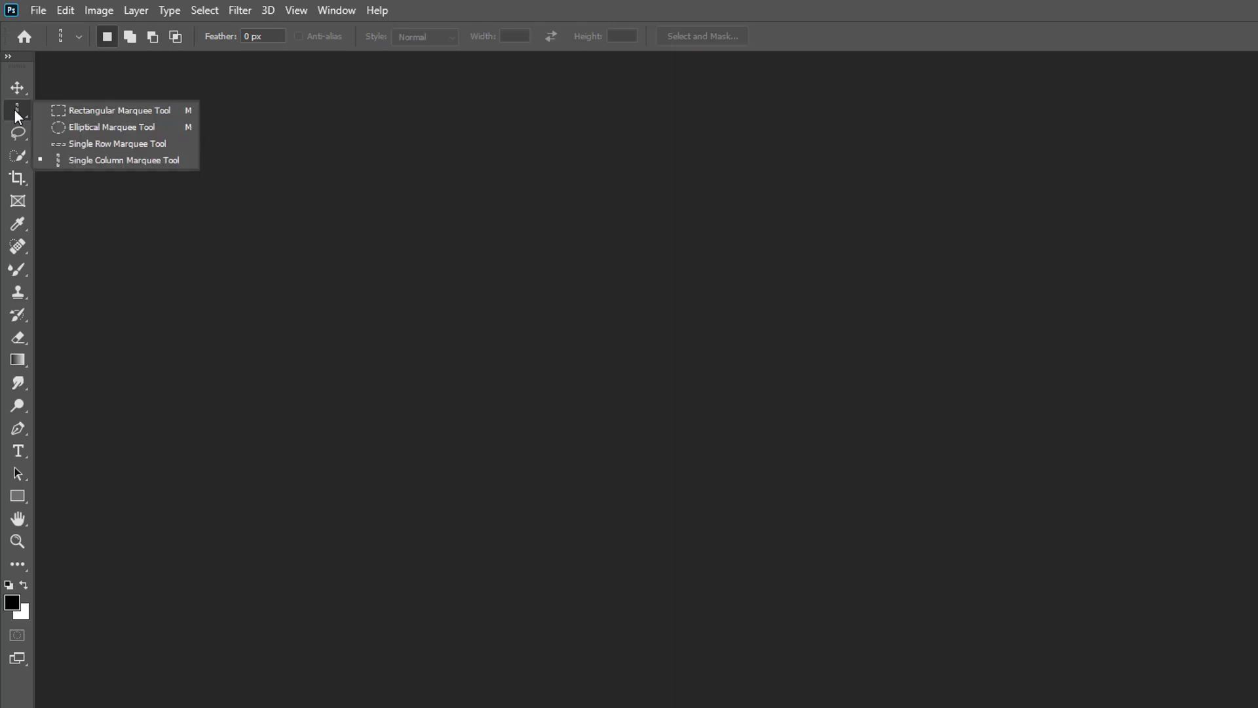
left_click(90, 113)
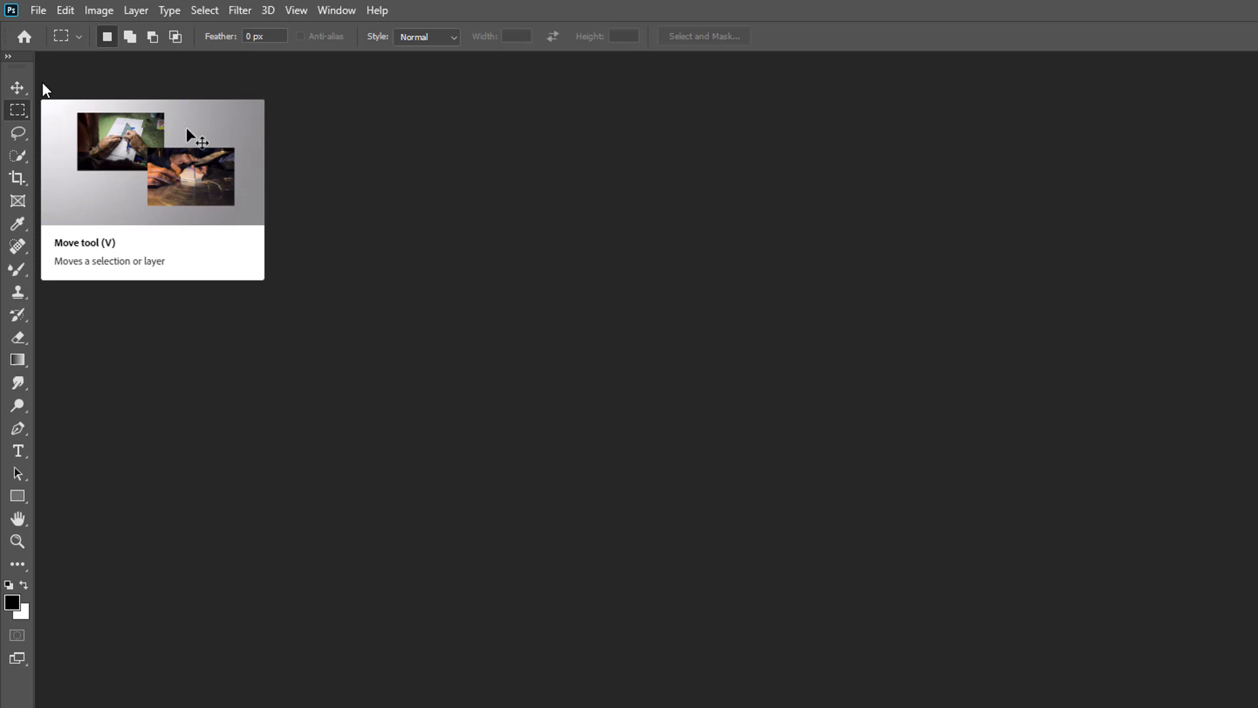
Select the Move tool in the toolbar, also using its M shortcut.
left_click(17, 134)
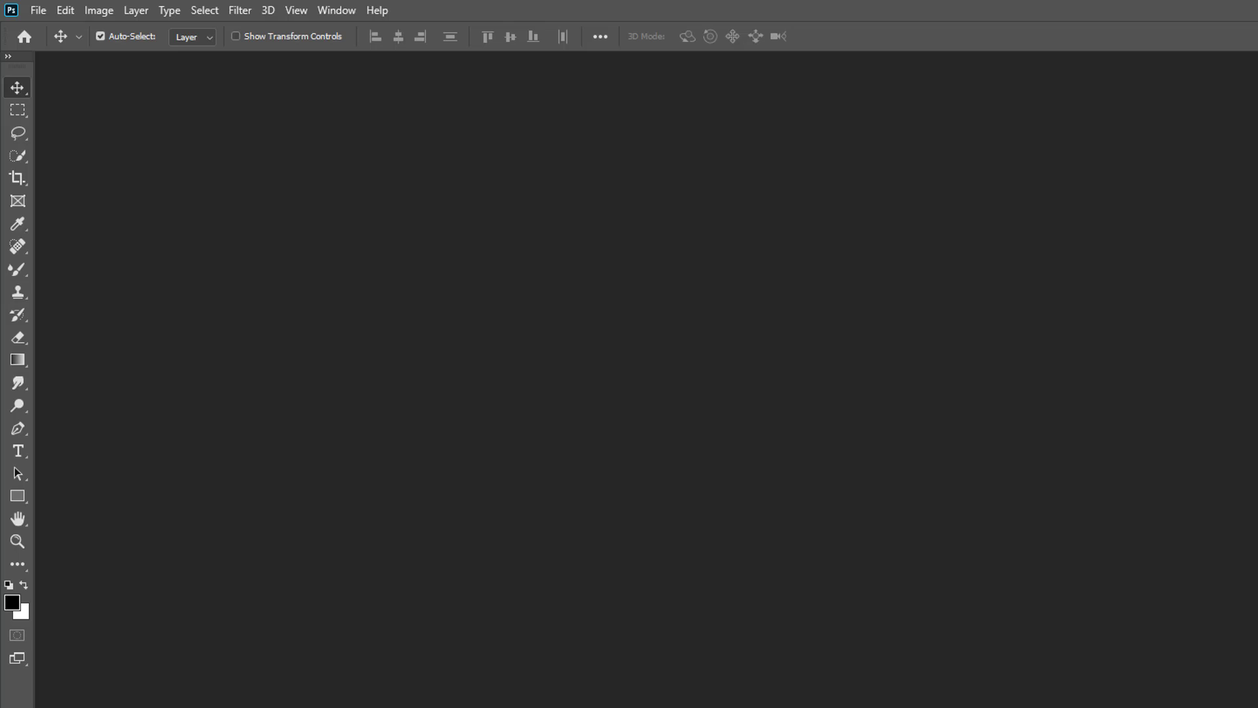
key("m")
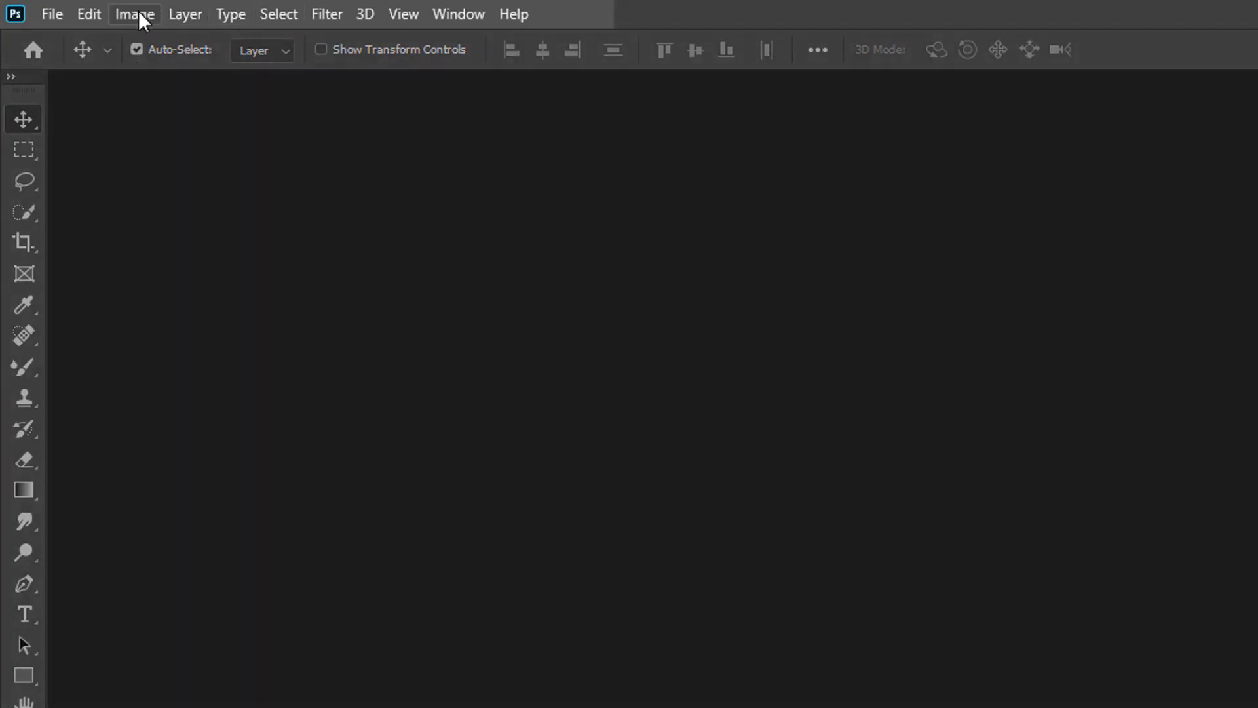
left_click(139, 10)
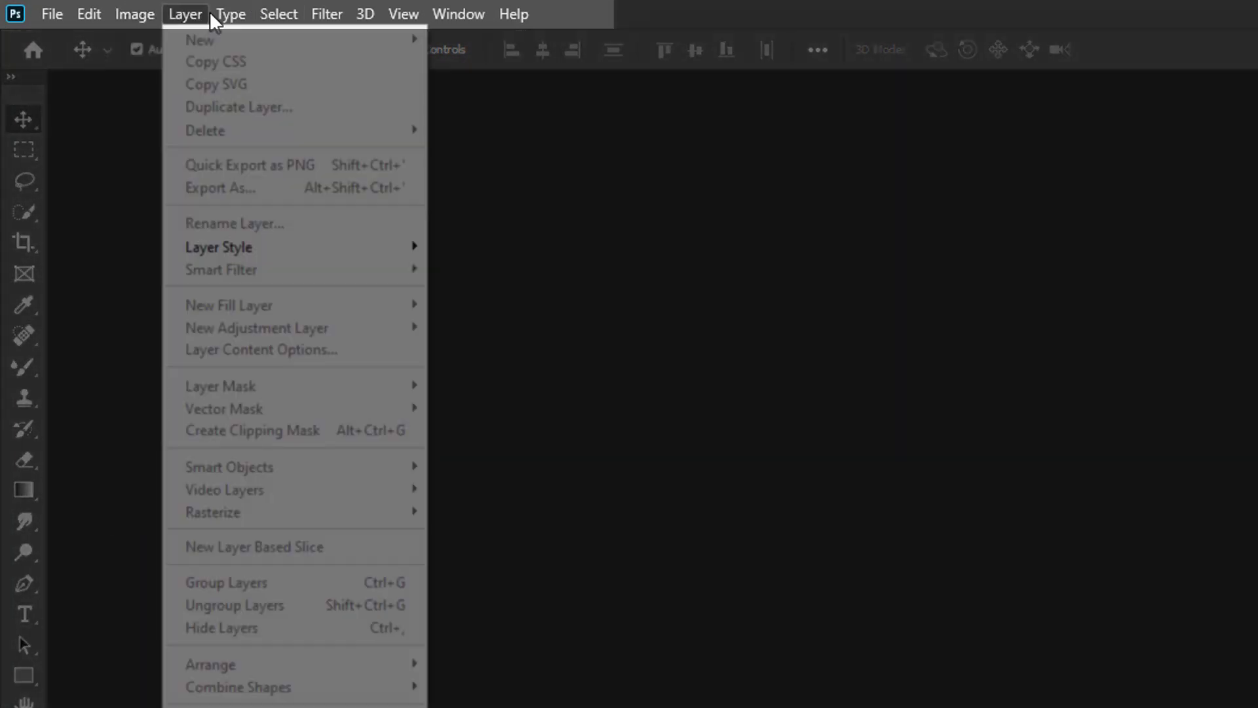
left_click(225, 11)
left_click(318, 9)
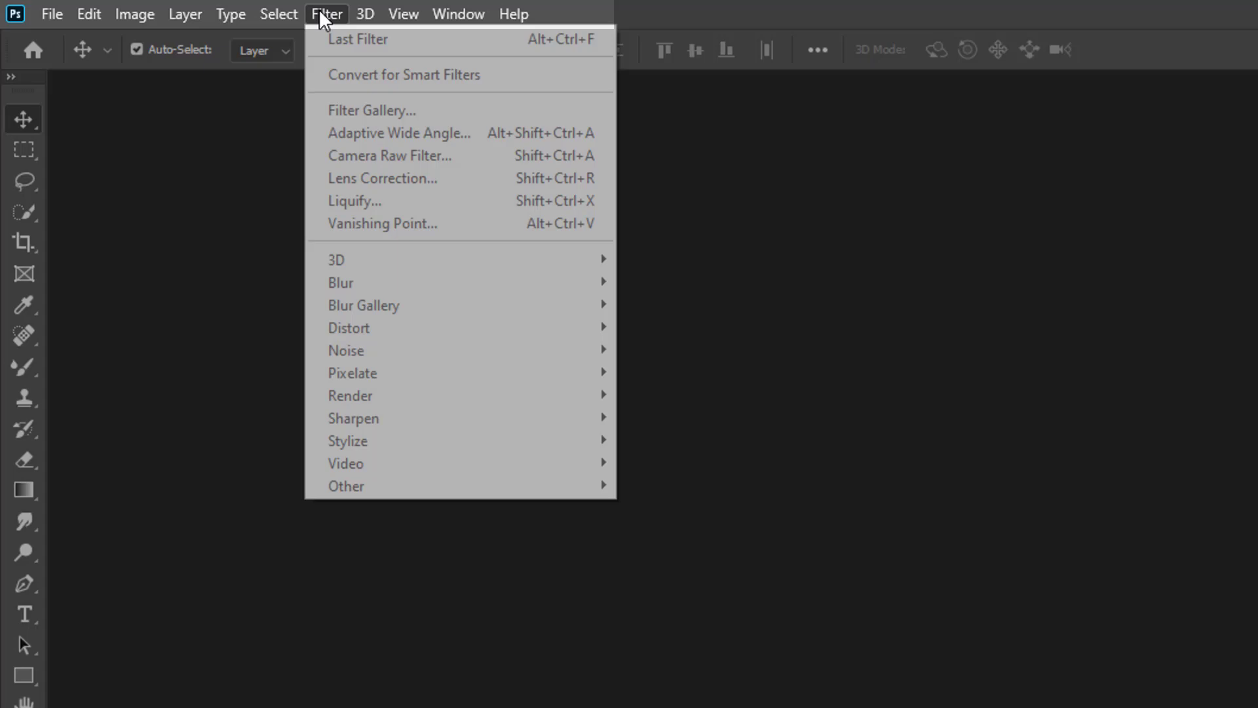
left_click(338, 10)
left_click(361, 12)
mouse_move(395, 11)
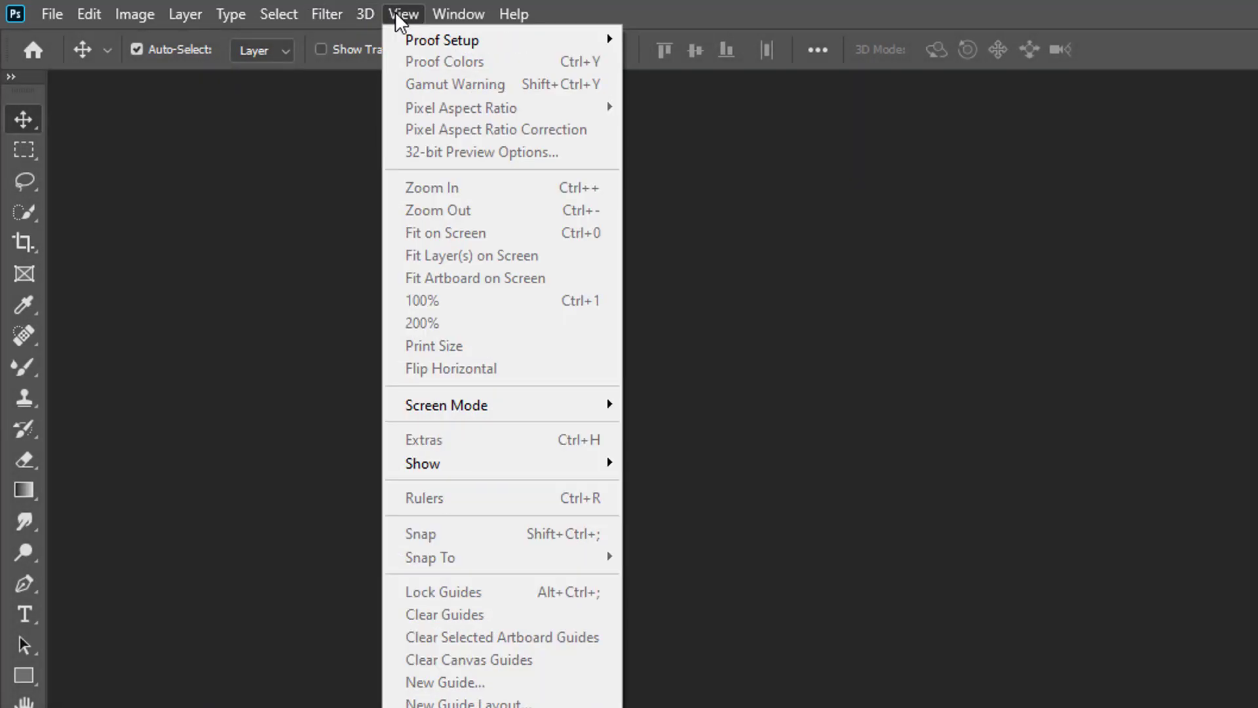
mouse_move(229, 15)
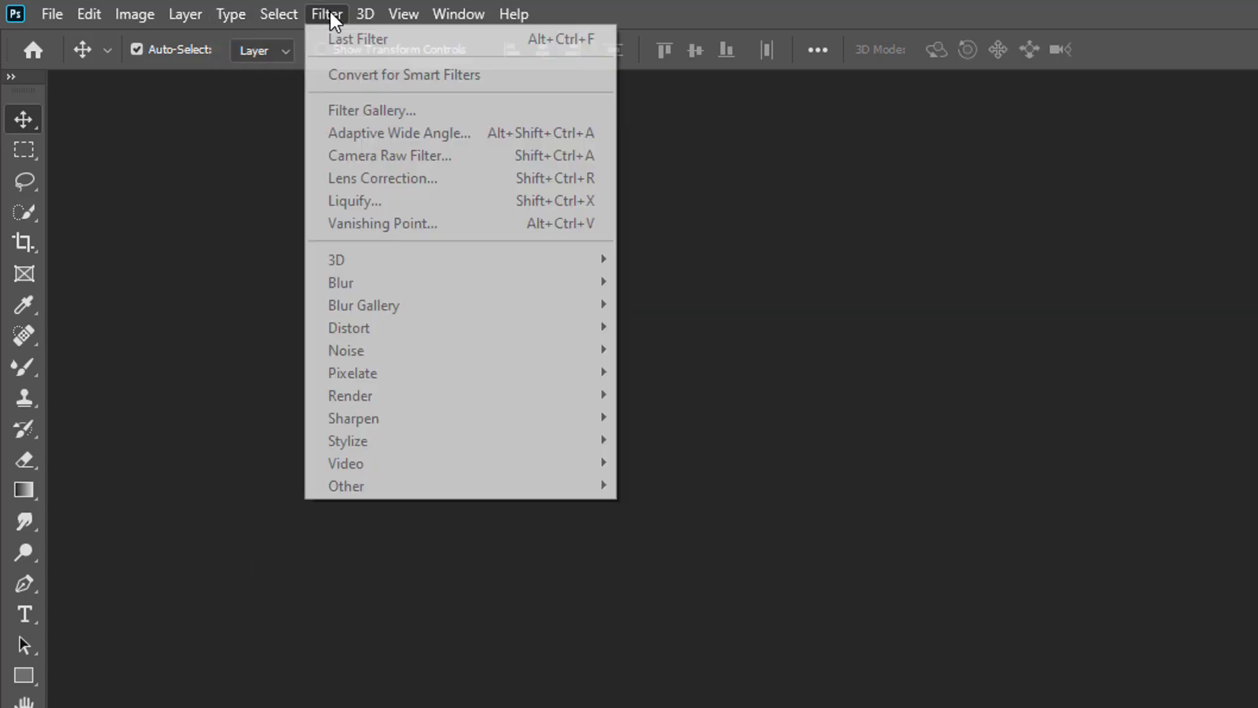
mouse_move(279, 14)
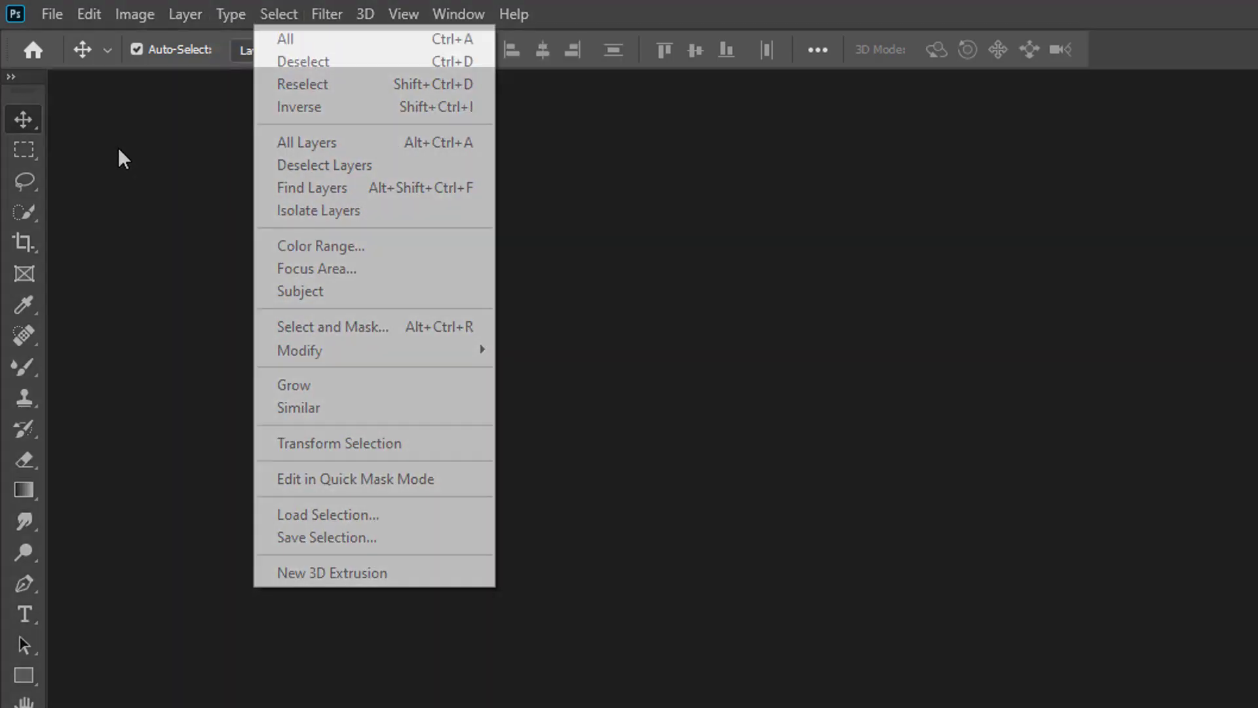
left_click(121, 157)
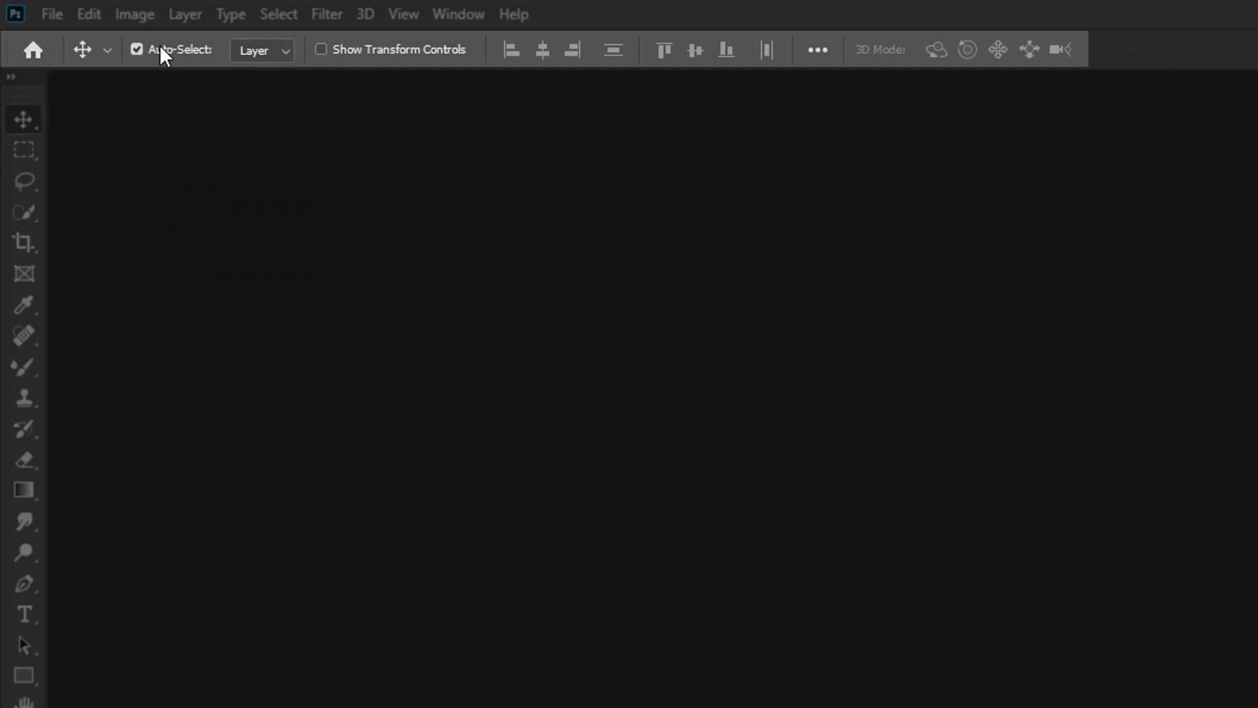
Select the Rectangular Marquee tool from the toolbar.
left_click(24, 152)
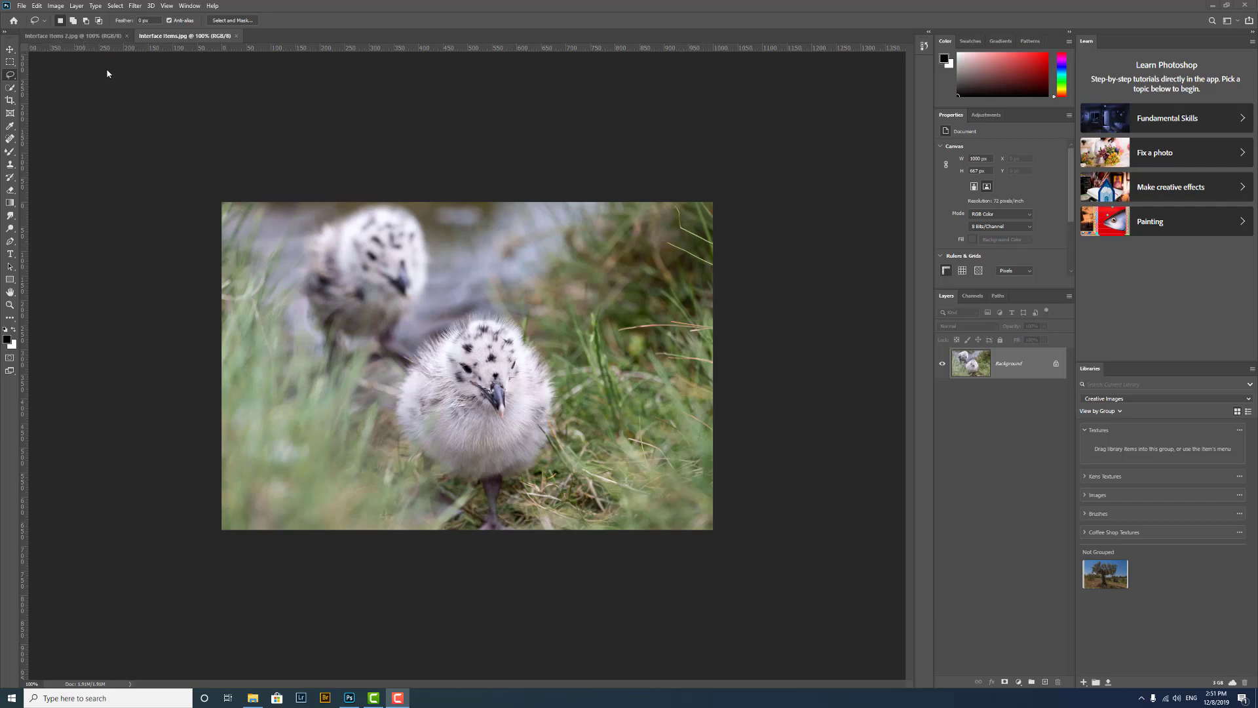
Drag the Interface Items.jpg tab to the front, then show the puffin photo Interface Items 2.jpg.
left_click(68, 36)
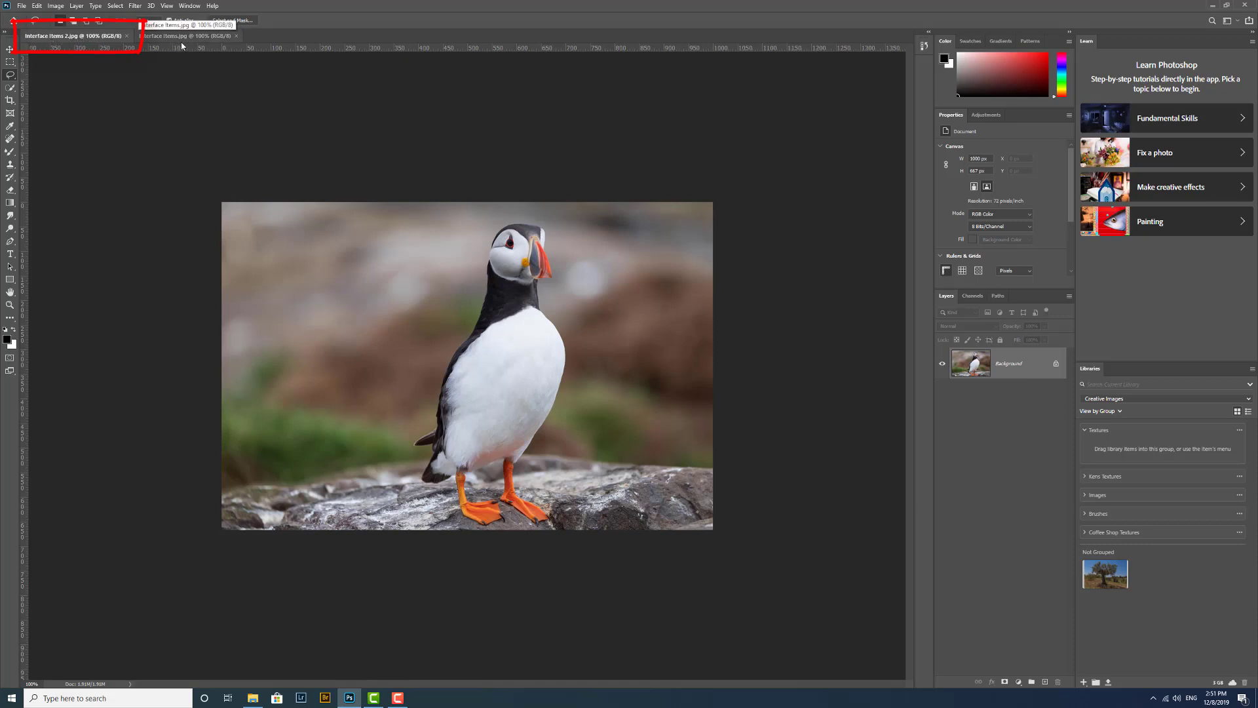
left_click(184, 38)
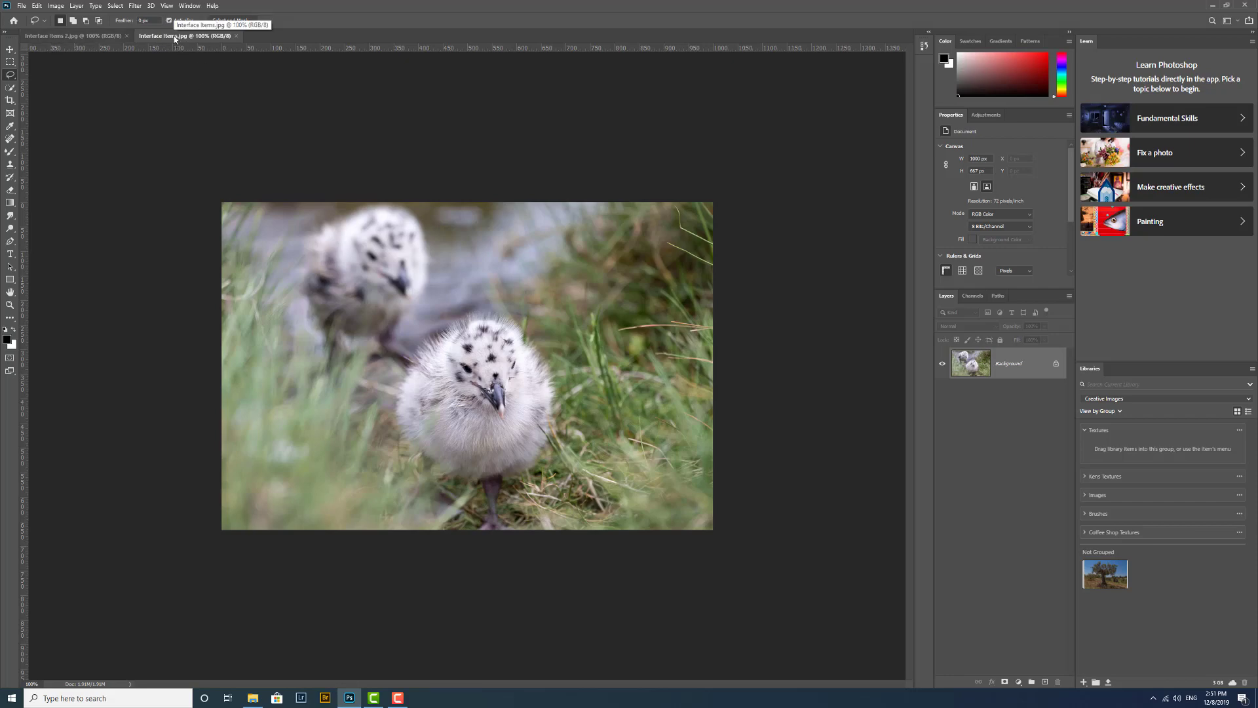
left_click_drag(174, 38, 59, 38)
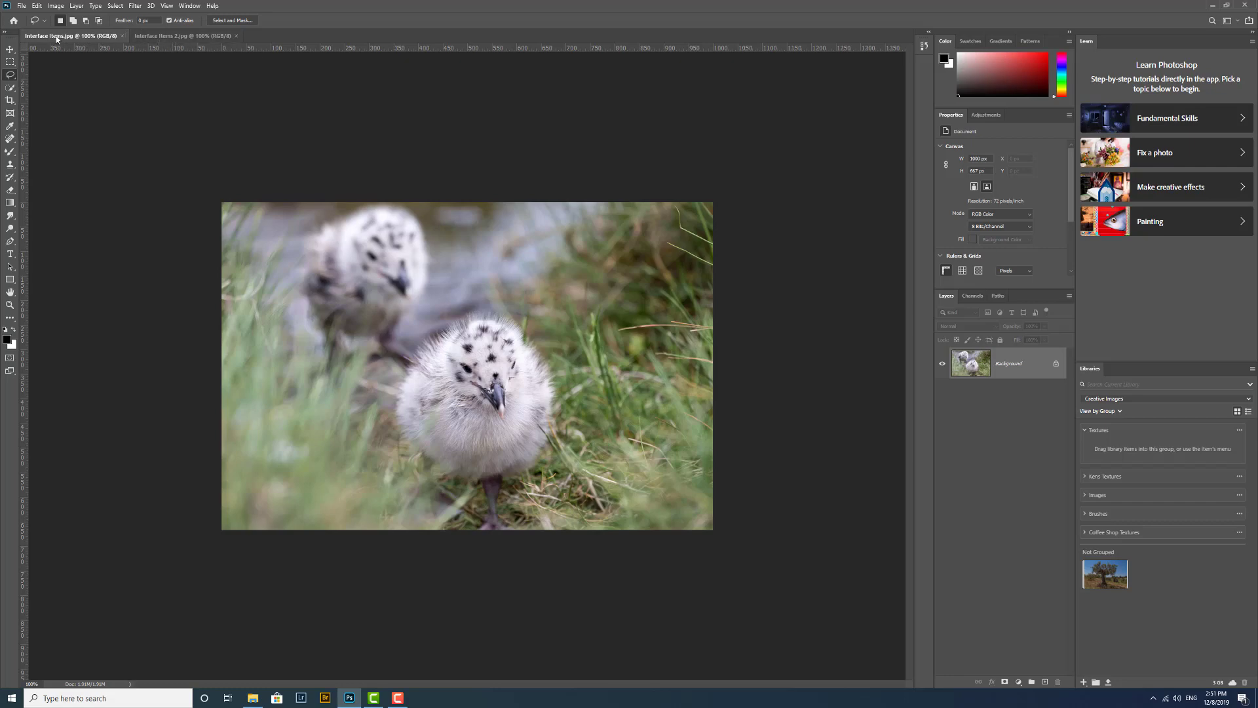
left_click(171, 37)
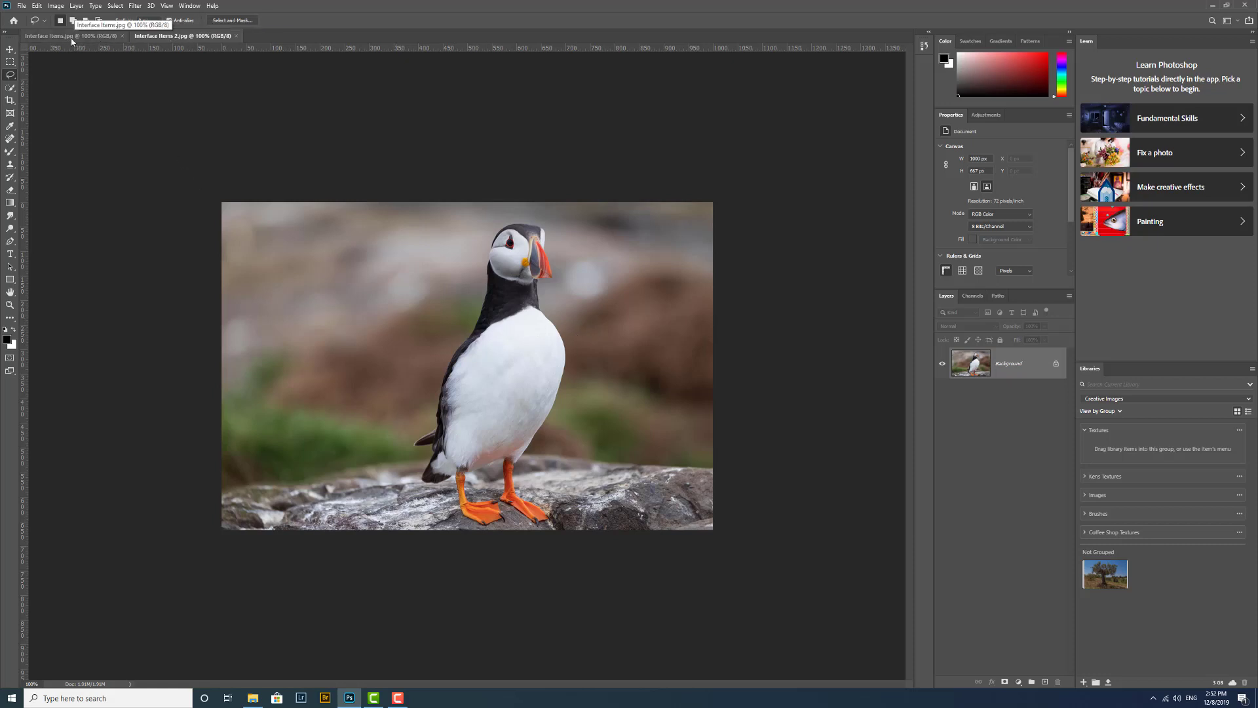
left_click_drag(72, 42, 131, 129)
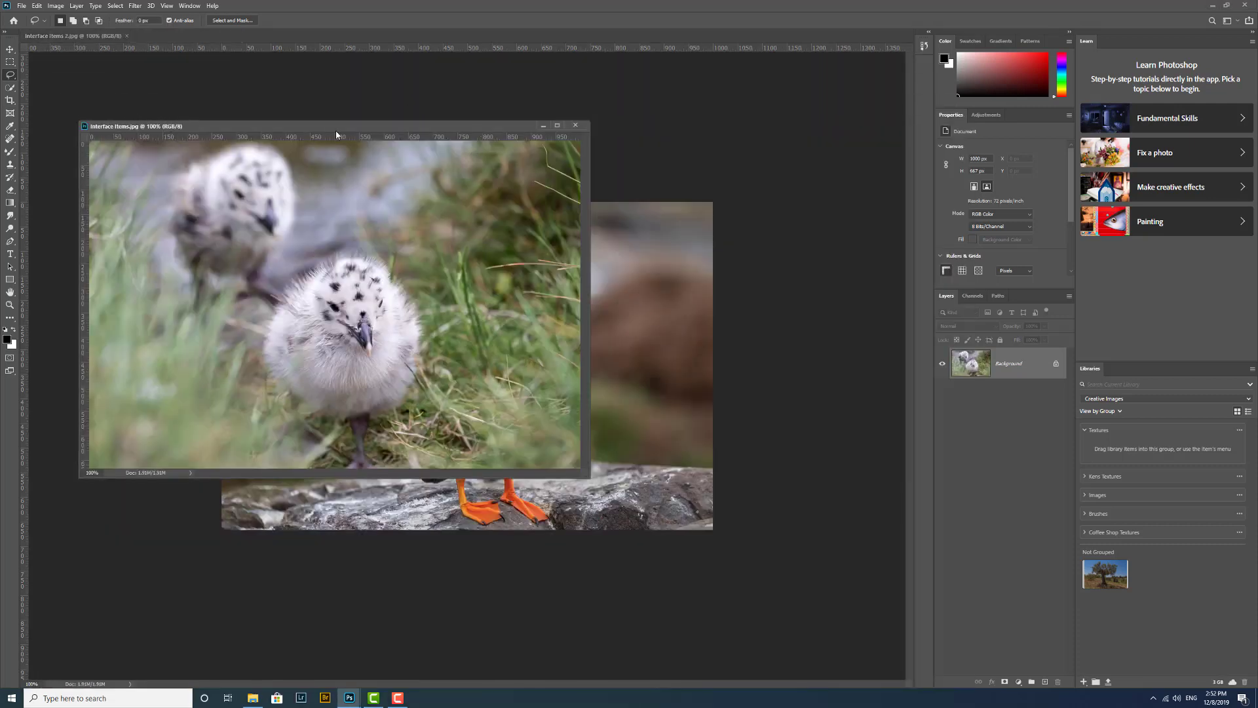
left_click_drag(339, 123, 432, 145)
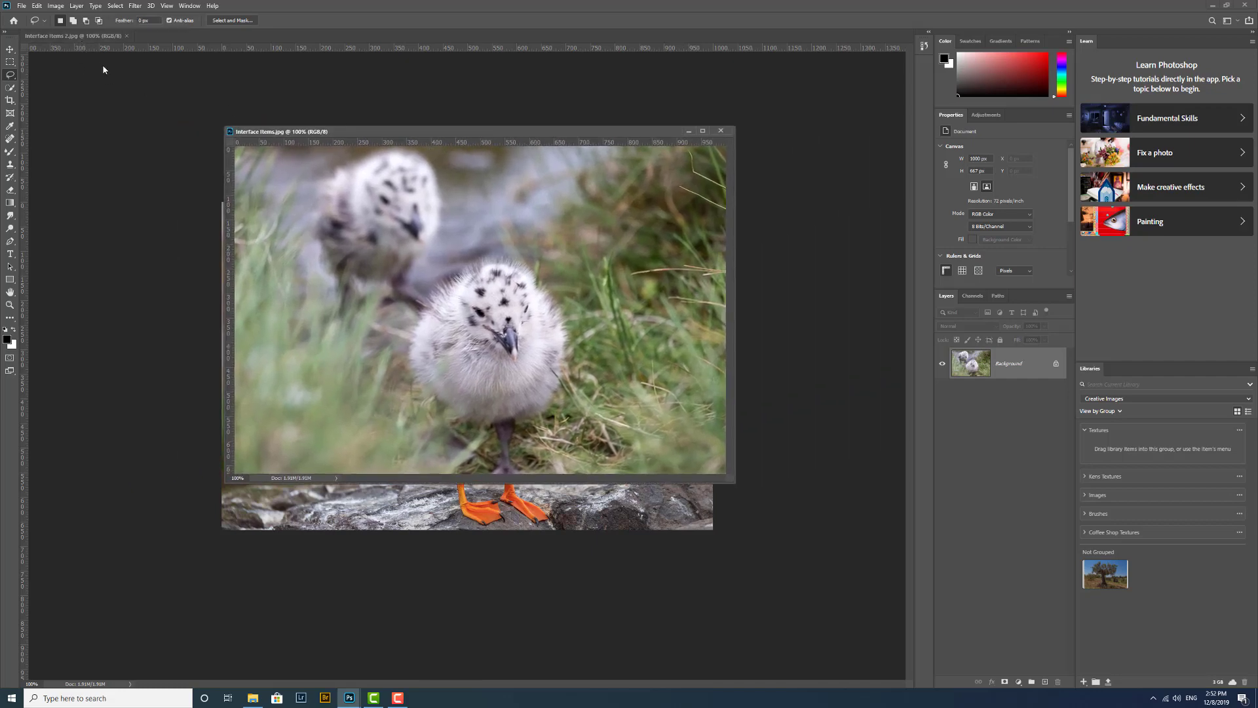
left_click_drag(89, 38, 222, 126)
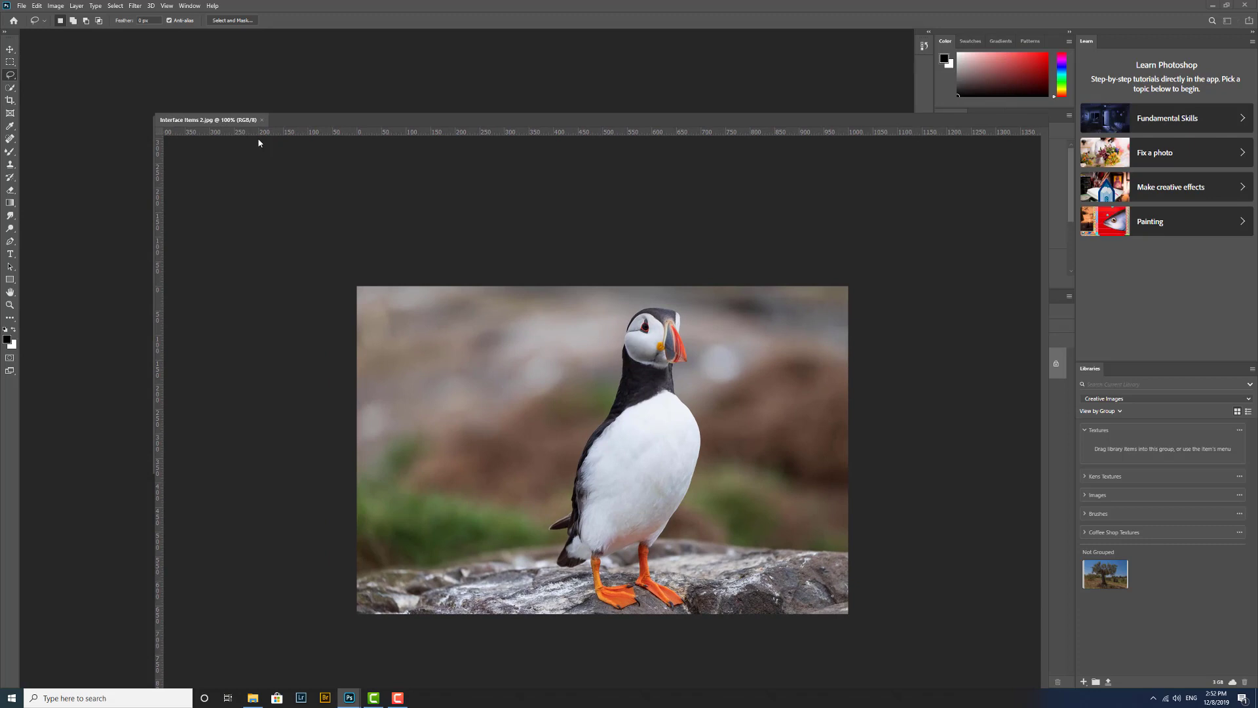
left_click_drag(476, 122, 514, 212)
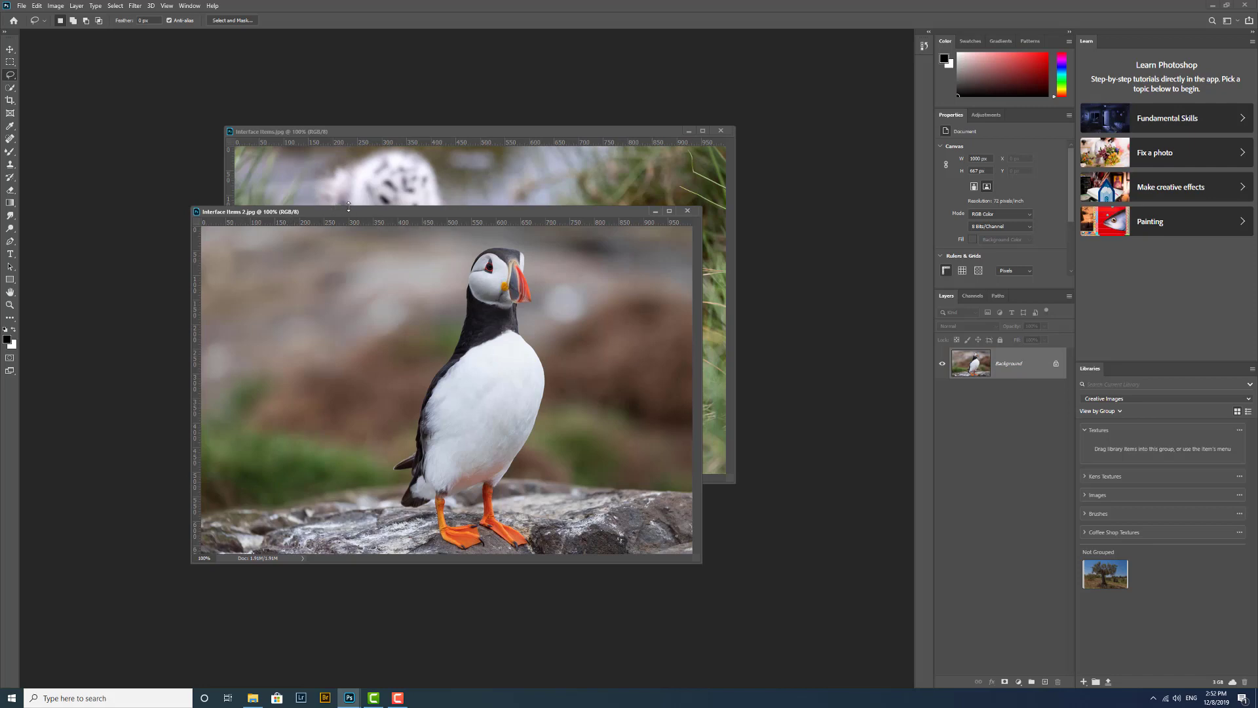
left_click(364, 132)
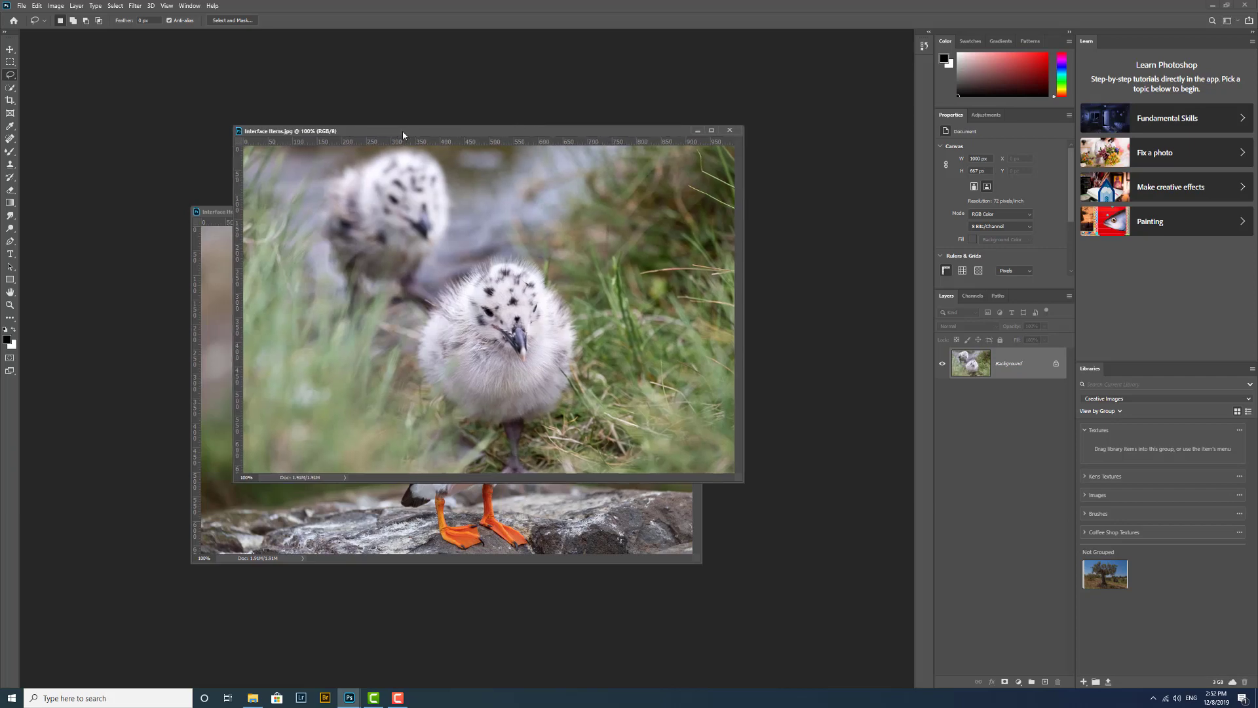
left_click_drag(403, 133, 260, 38)
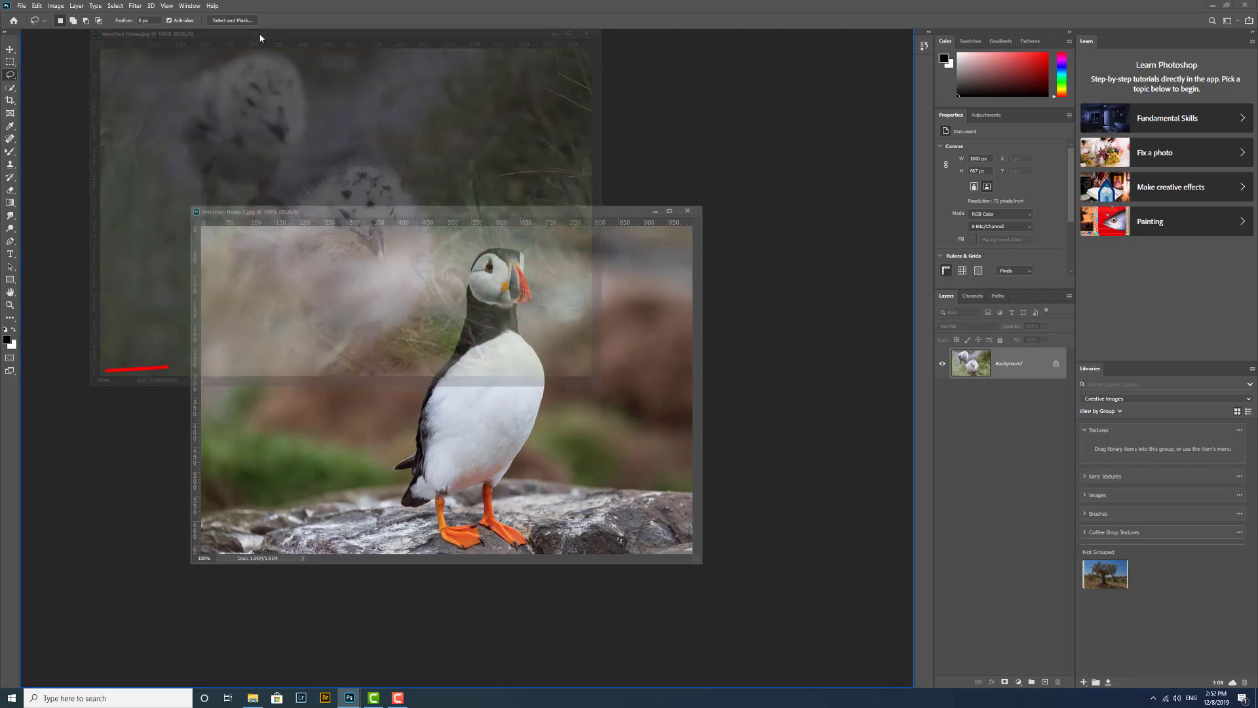
left_click_drag(260, 38, 260, 33)
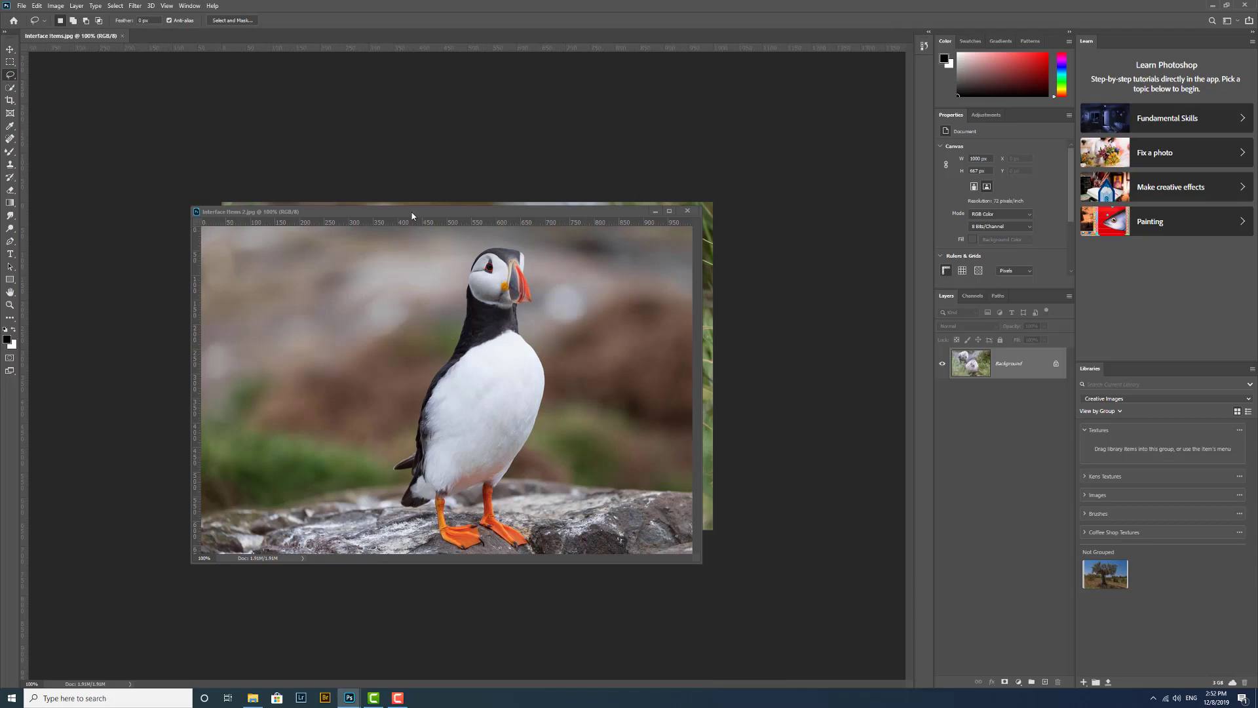
left_click_drag(418, 211, 368, 44)
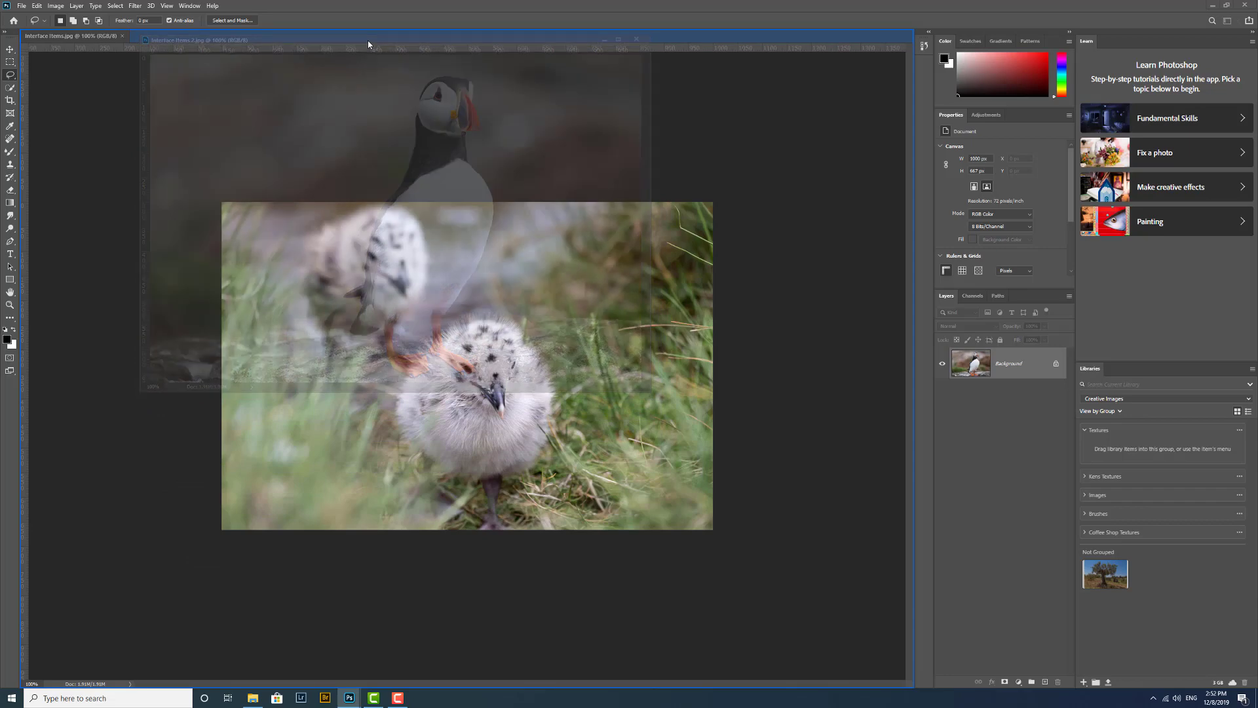
left_click_drag(368, 43, 368, 43)
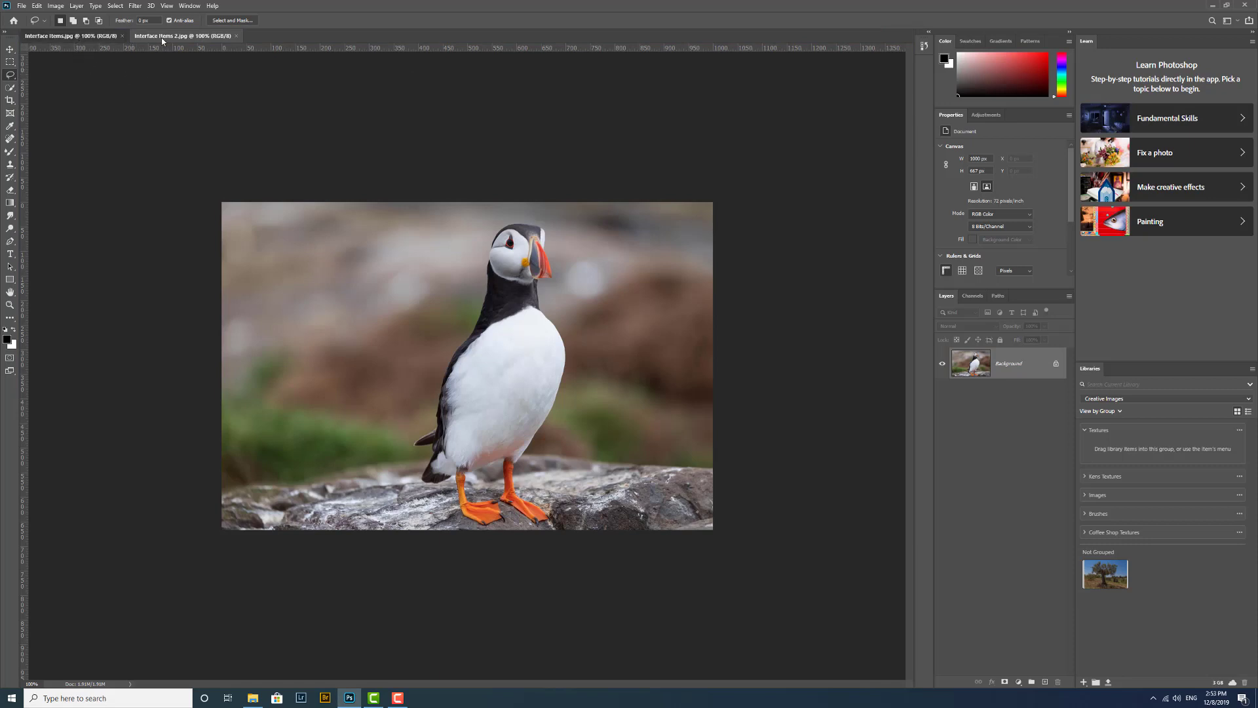
key("ctrl+Tab")
key("ctrl+Tab")
key("ctrl+Tab")
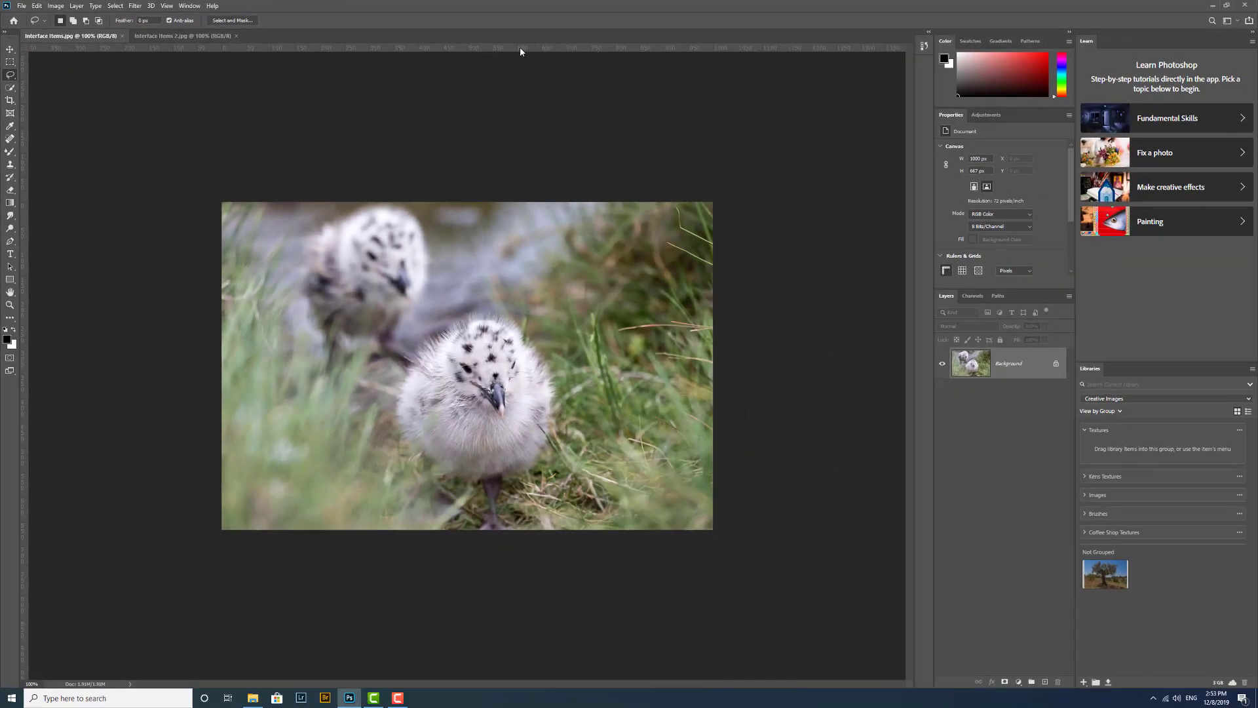
right_click(520, 47)
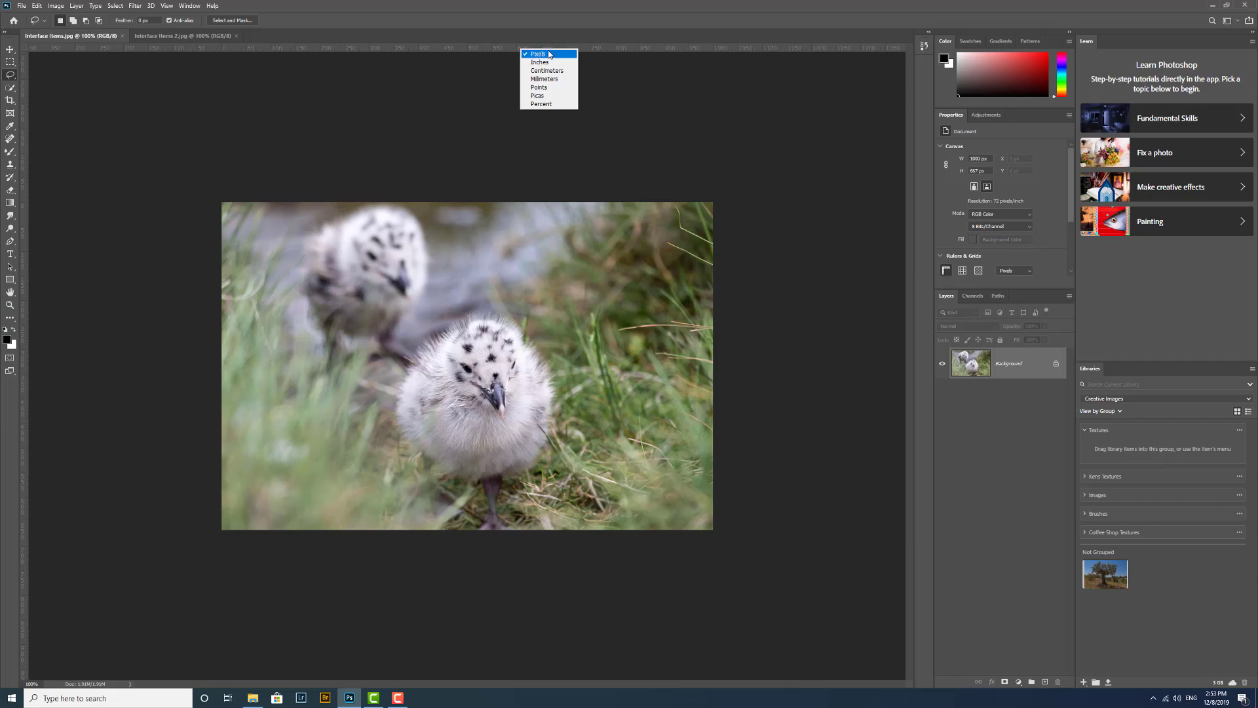
left_click(550, 105)
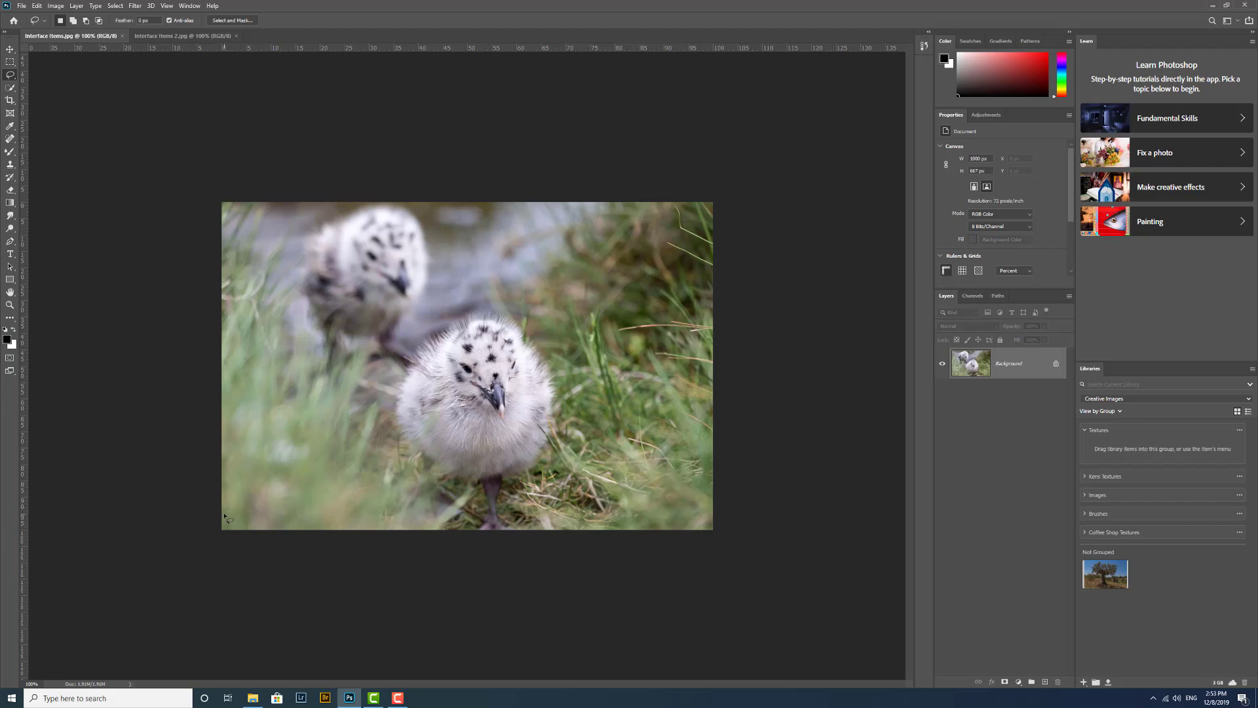
right_click(471, 47)
left_click(504, 62)
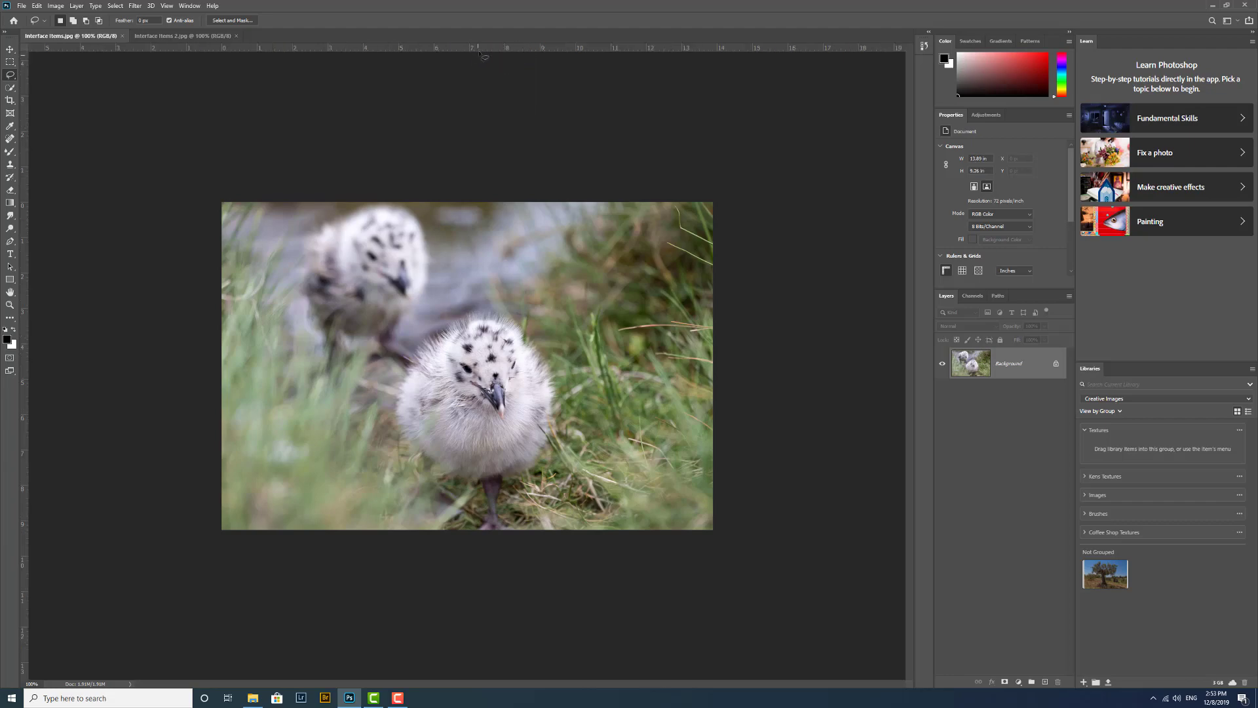
right_click(481, 50)
left_click(492, 72)
right_click(495, 50)
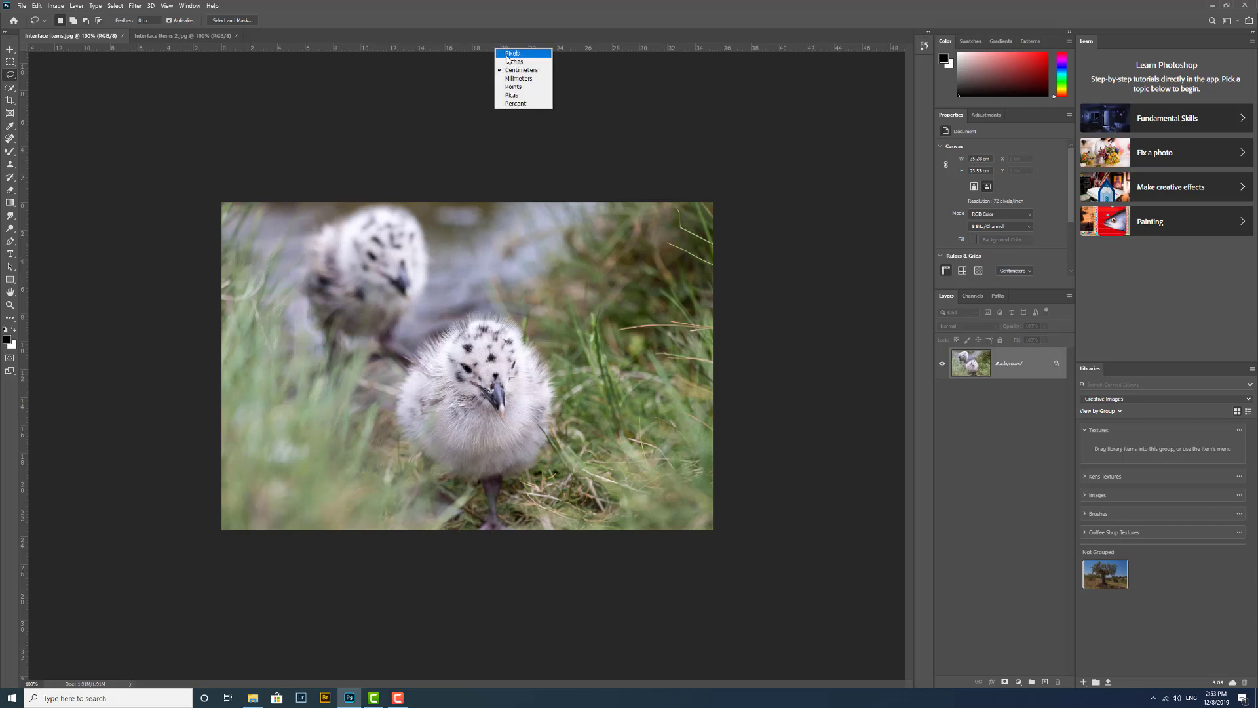
left_click(517, 54)
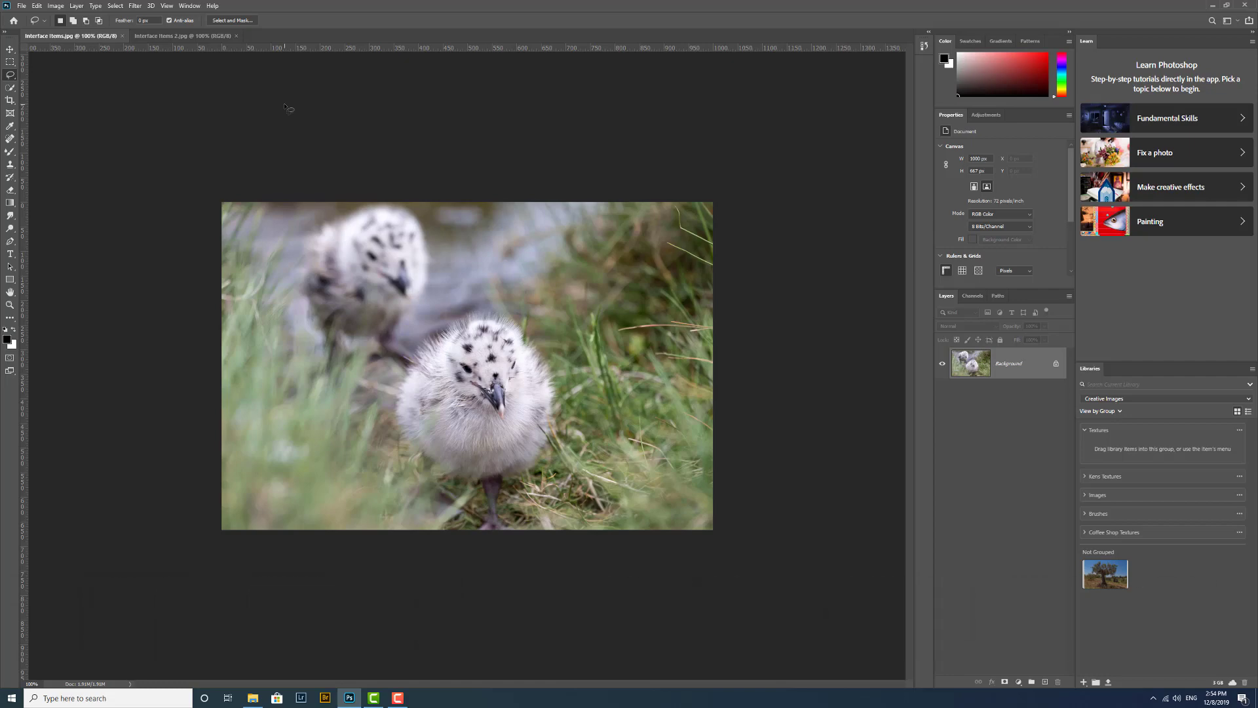
key("ctrl+r")
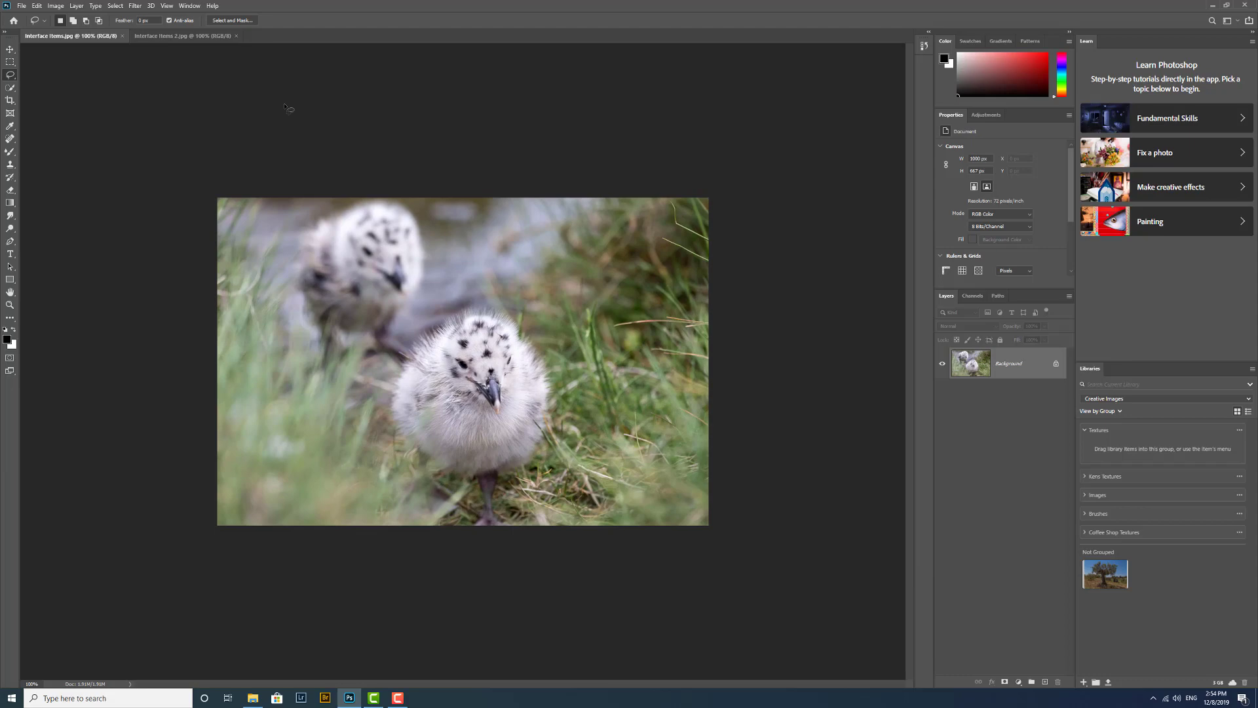
key("ctrl+r")
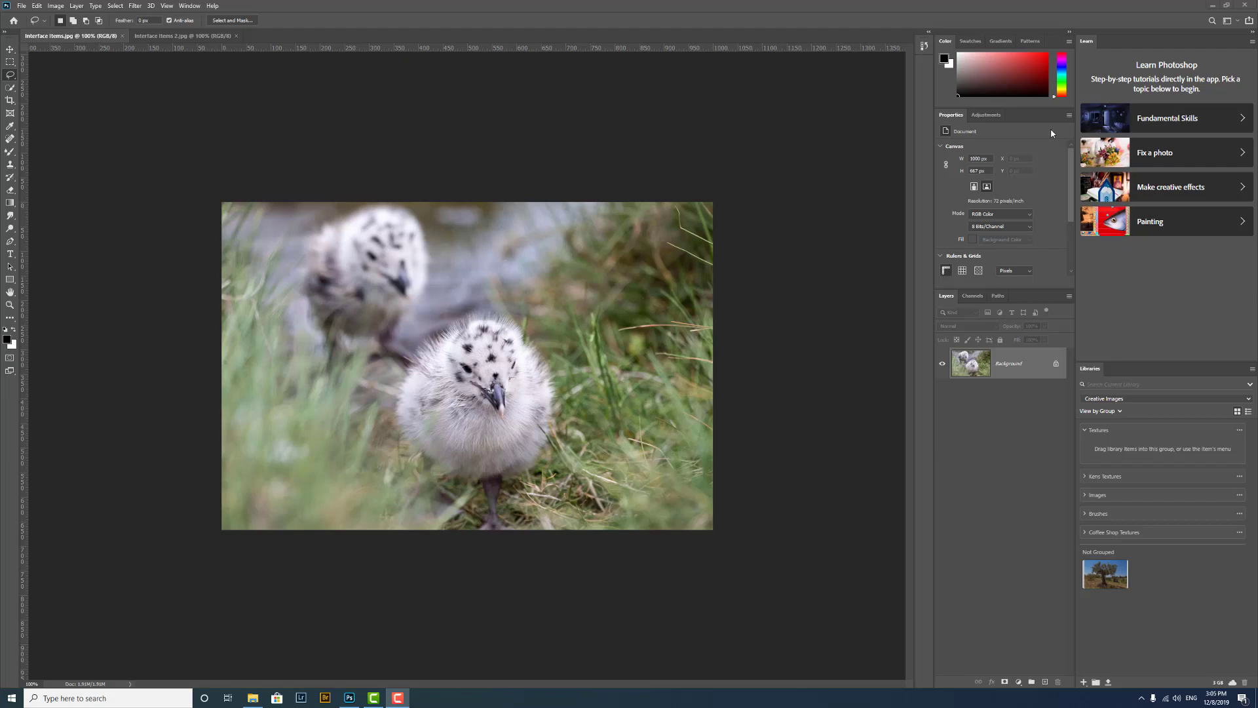
Show a taller Adjustments panel, then bring the empty Paths panel forward past Channels.
left_click(951, 116)
left_click(987, 116)
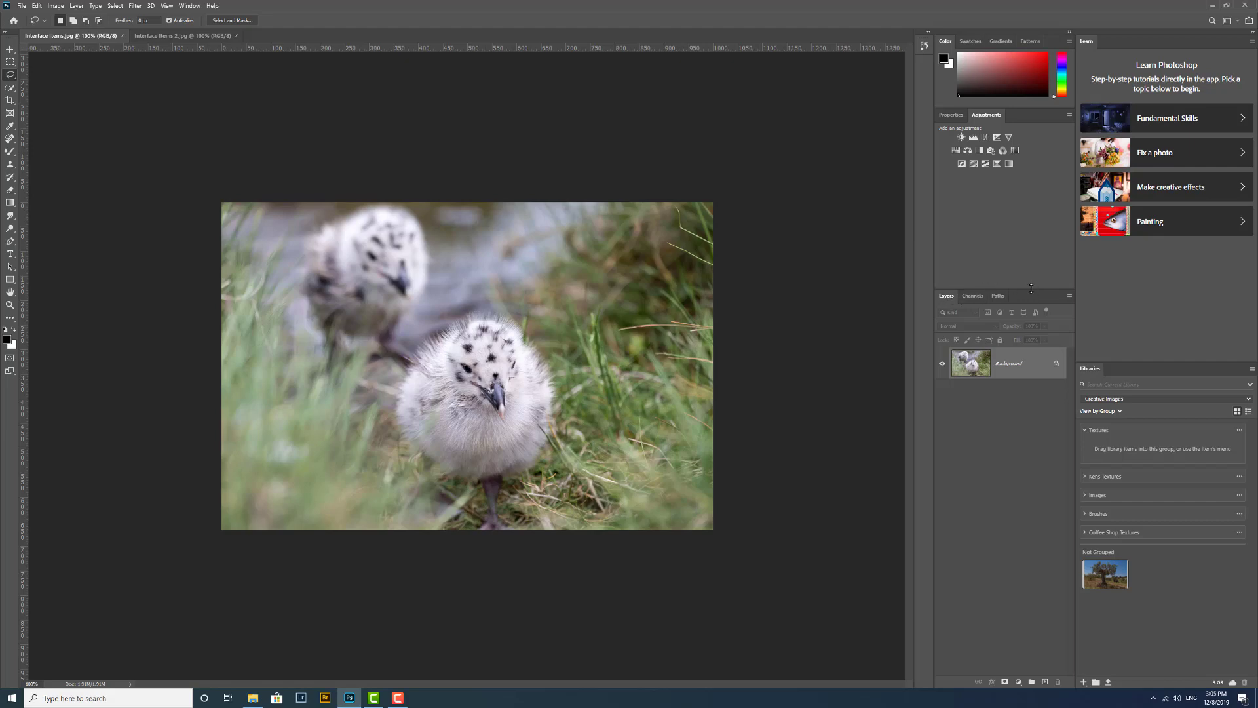
left_click_drag(1032, 288, 976, 303)
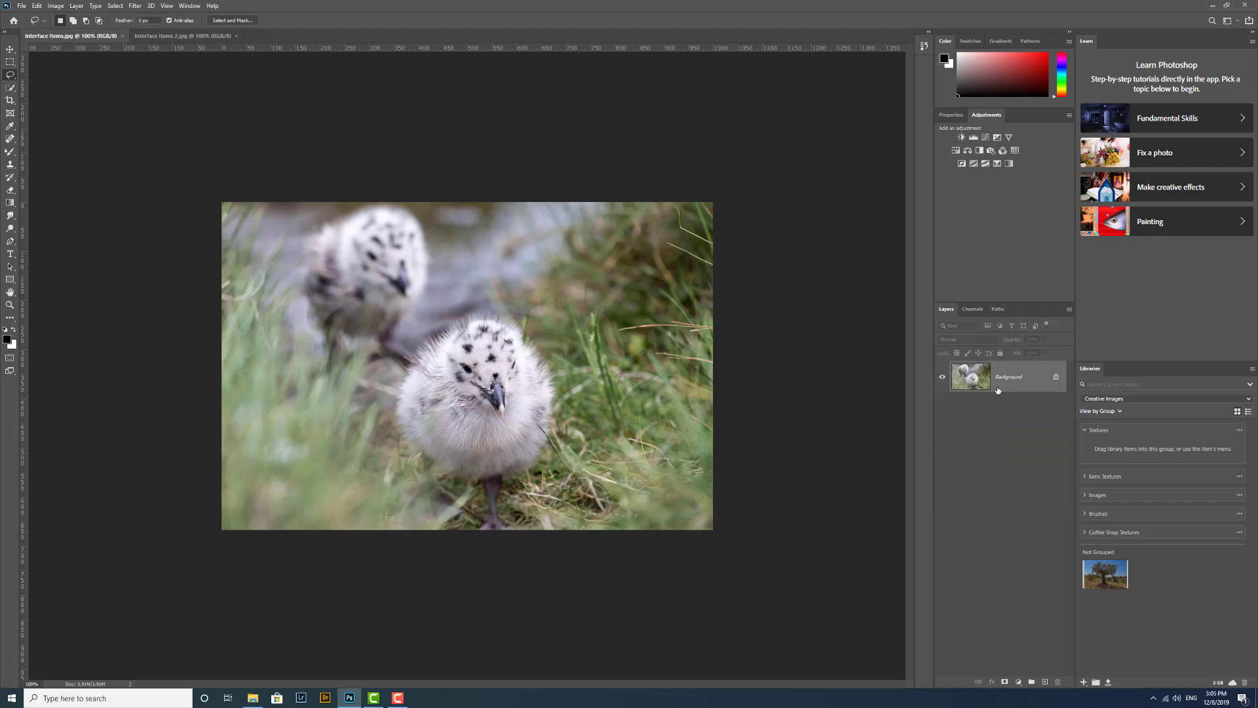
left_click(973, 310)
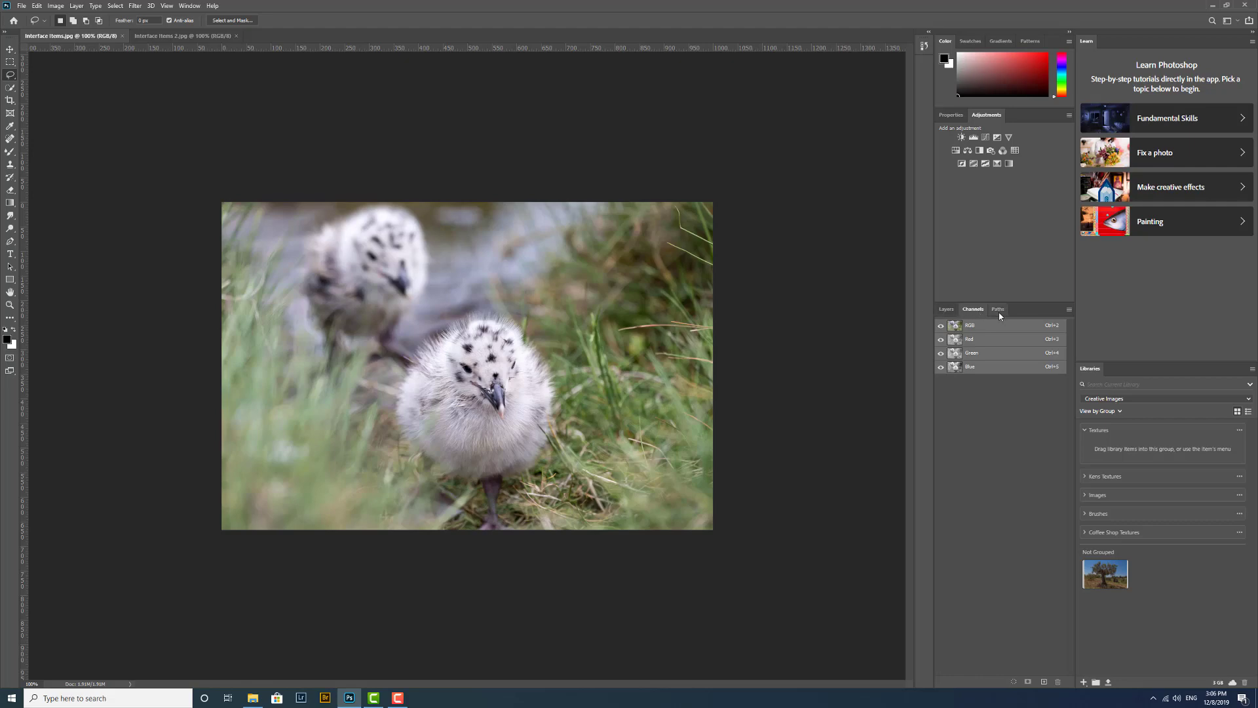
left_click(998, 312)
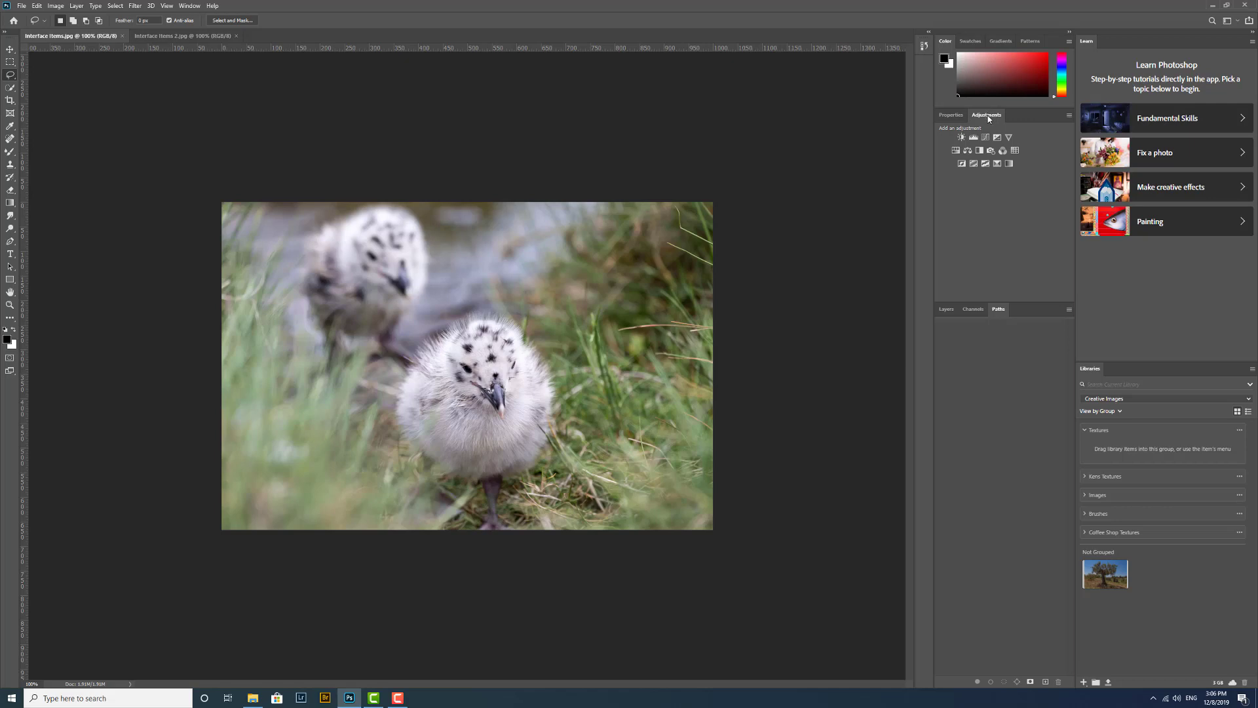
Float the Adjustments panel, dock Properties beneath it, and position the group over the canvas.
left_click_drag(989, 118, 741, 97)
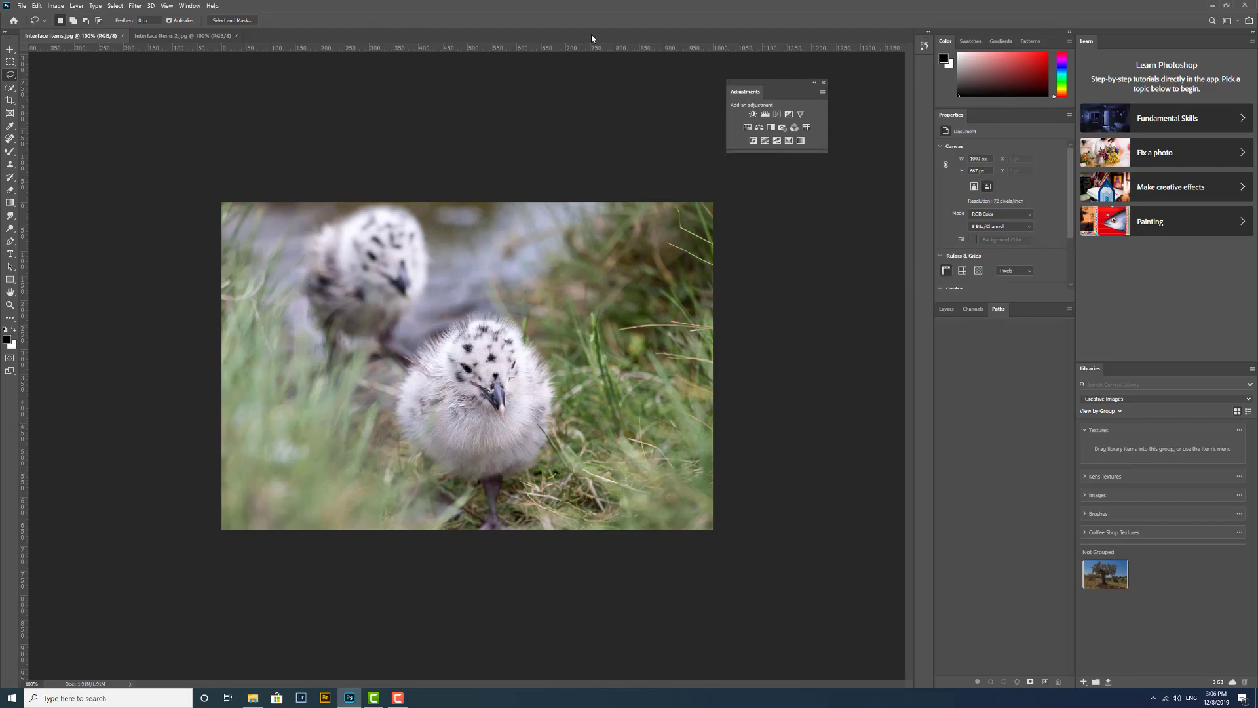
left_click_drag(754, 86, 717, 84)
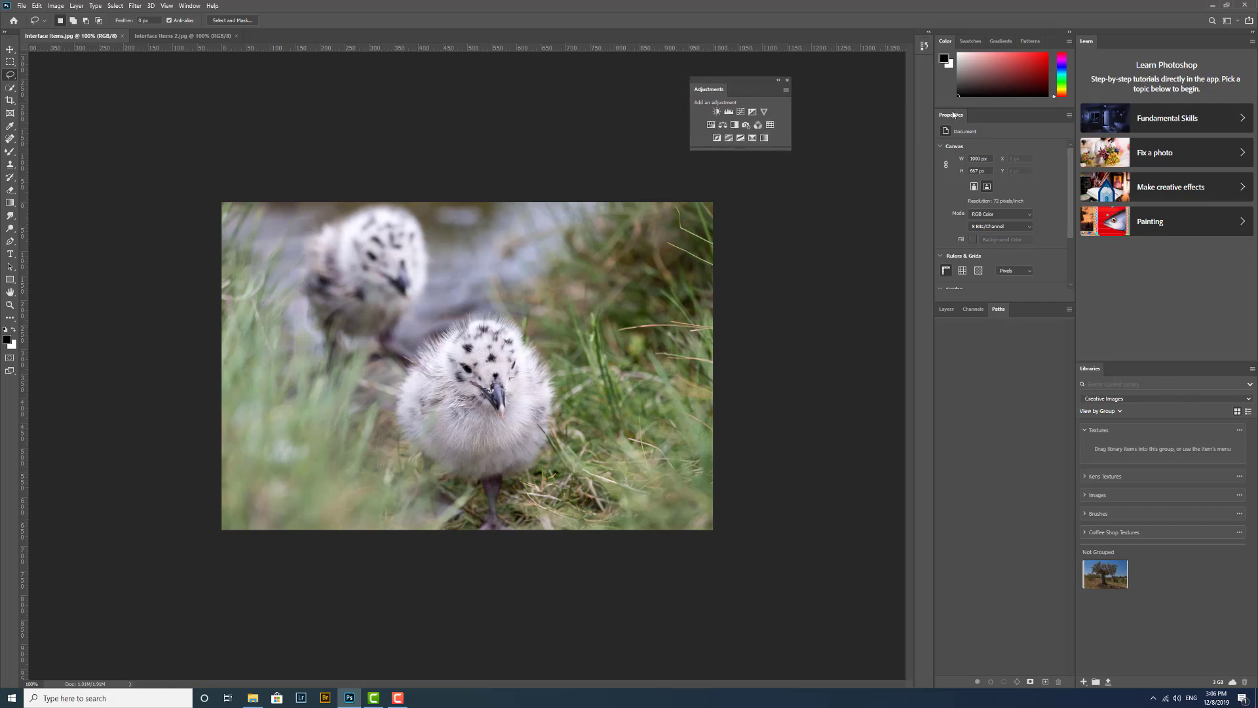
left_click_drag(954, 117, 708, 156)
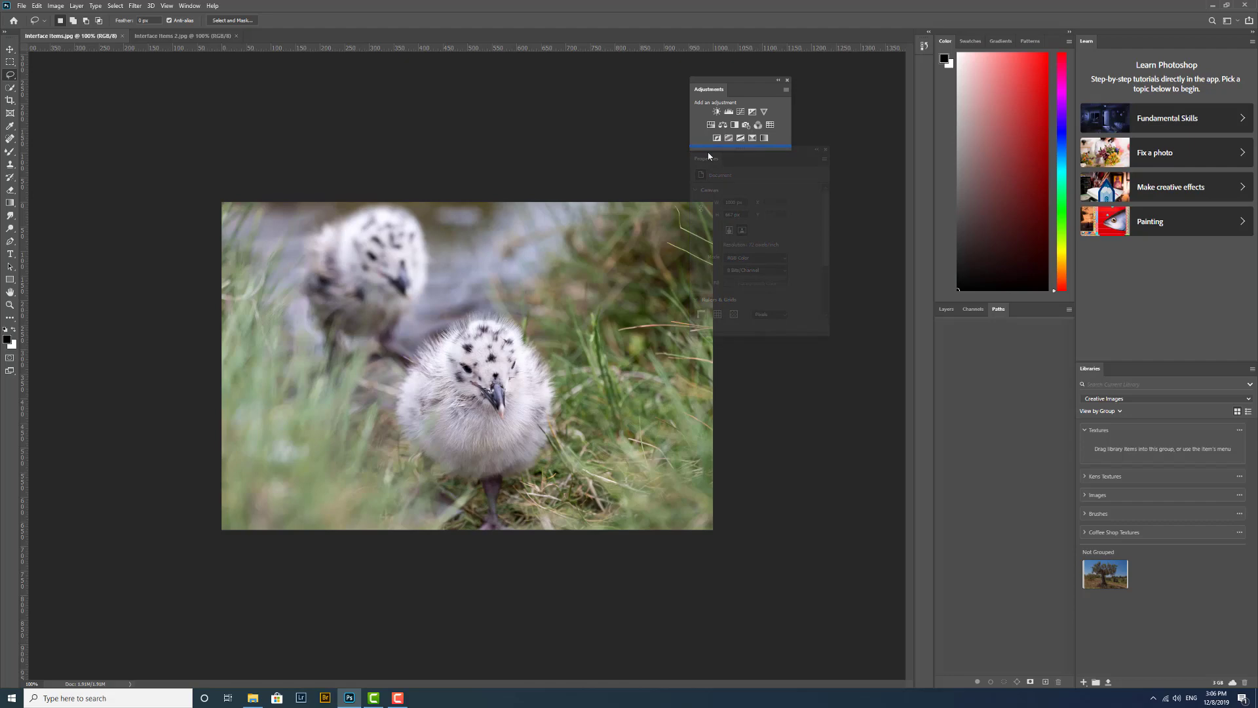
left_click_drag(708, 155, 708, 156)
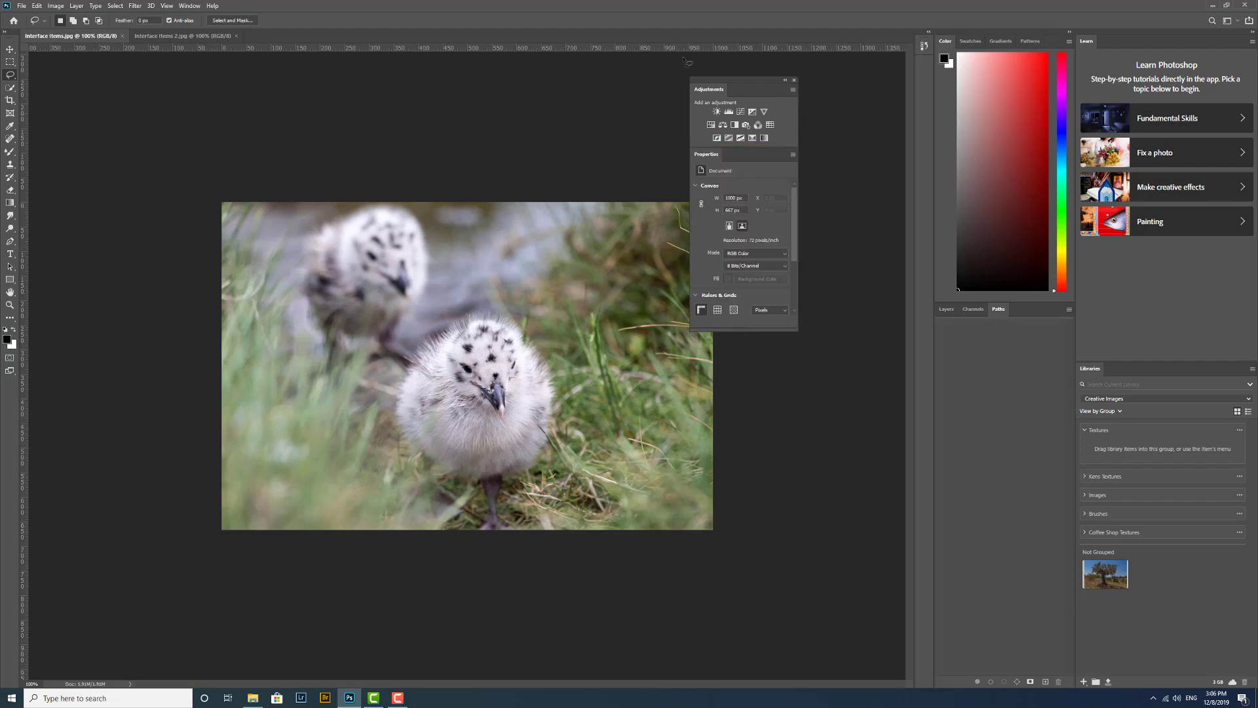
left_click_drag(752, 80, 828, 221)
left_click_drag(831, 172, 811, 117)
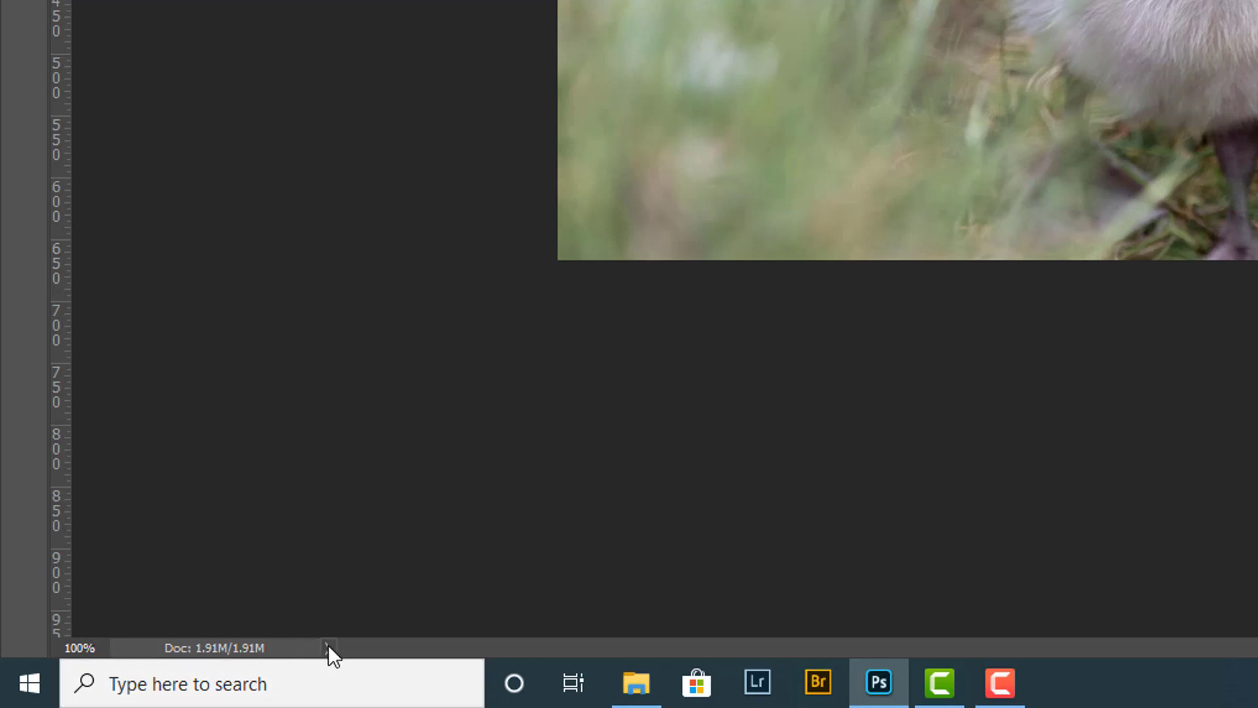
Enter 50% and then 150% in the status-bar zoom field.
left_click(86, 645)
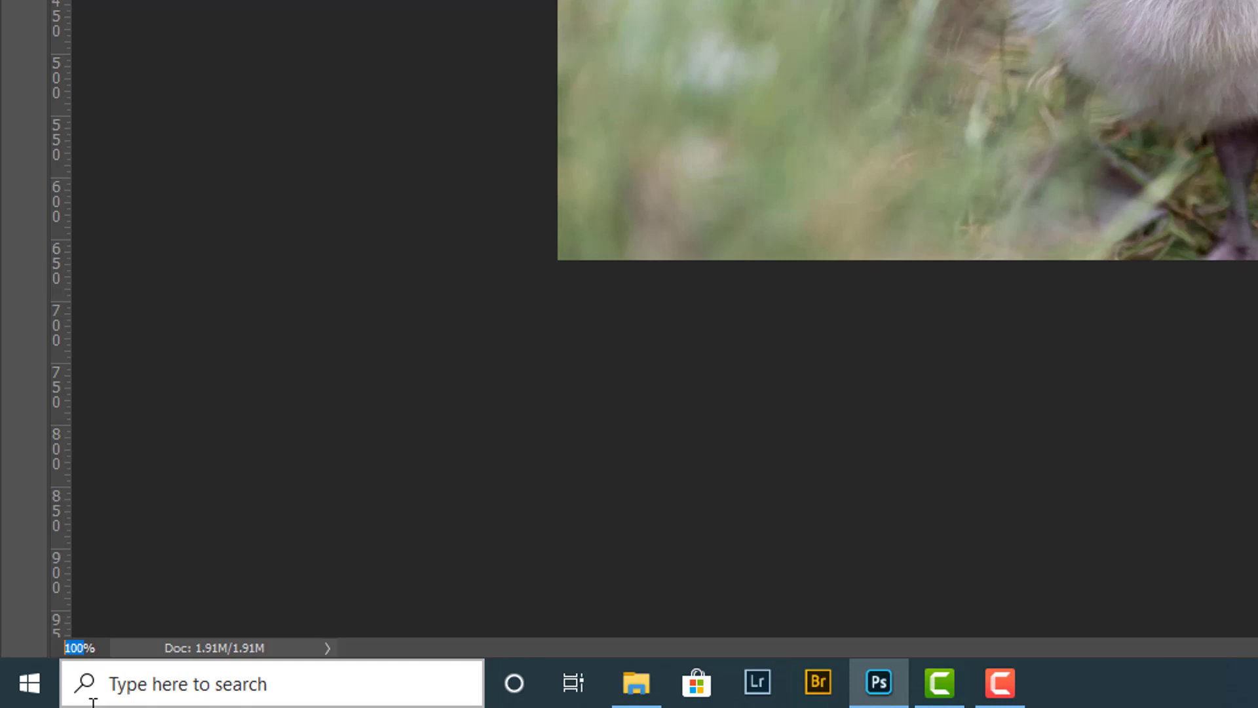
type("50")
key("Return")
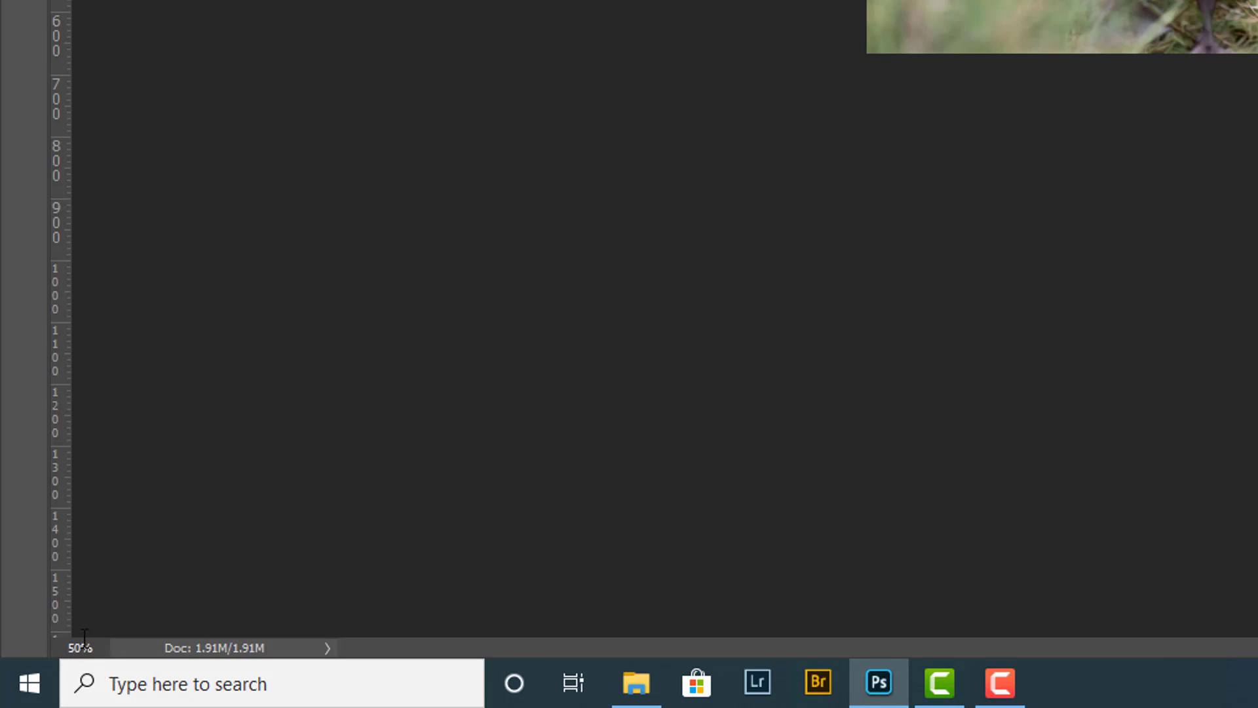
left_click_drag(95, 648, 3, 661)
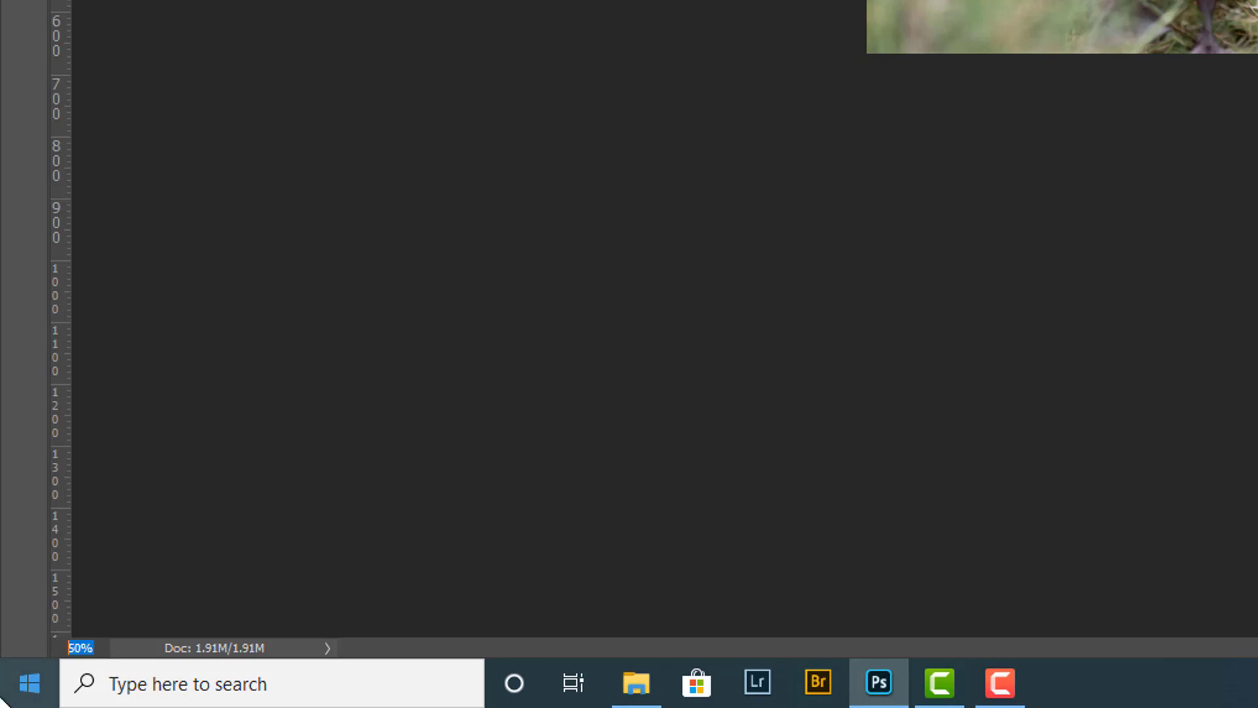
type("150")
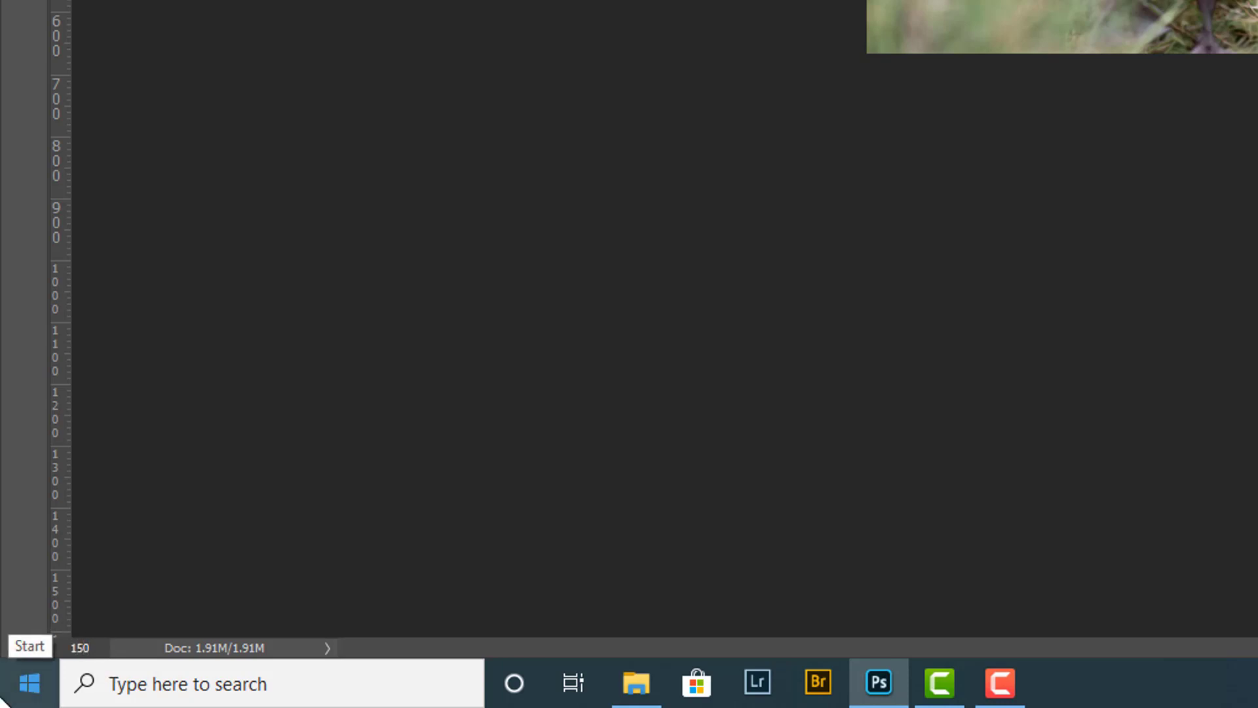
key("Return")
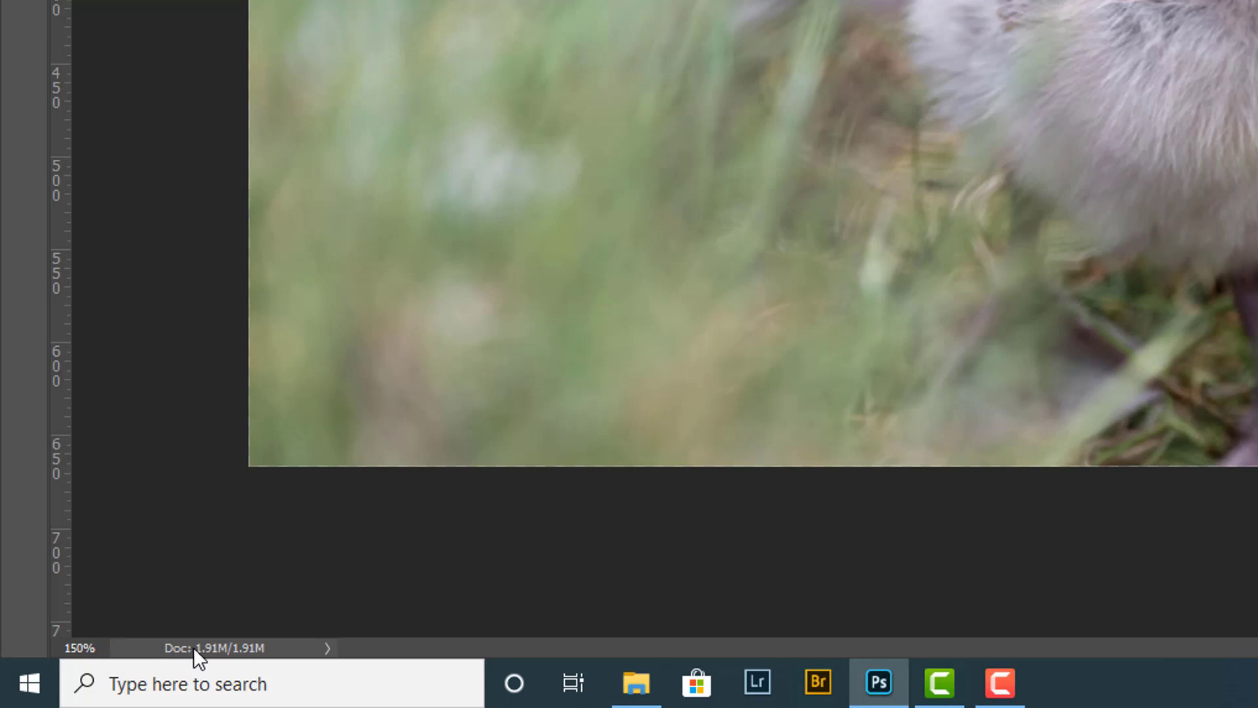
Switch the status-bar readout to Document Dimensions and preview the 1000 x 667 px, 72 ppi details.
left_click(324, 648)
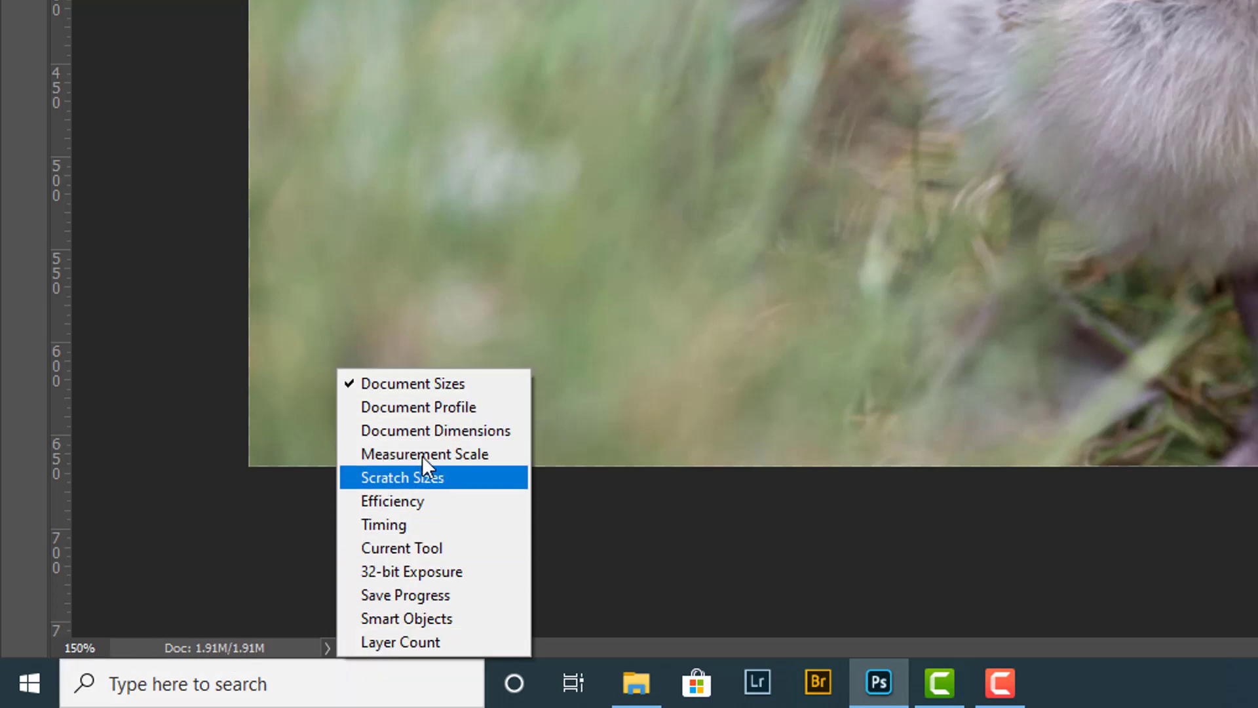
left_click(423, 383)
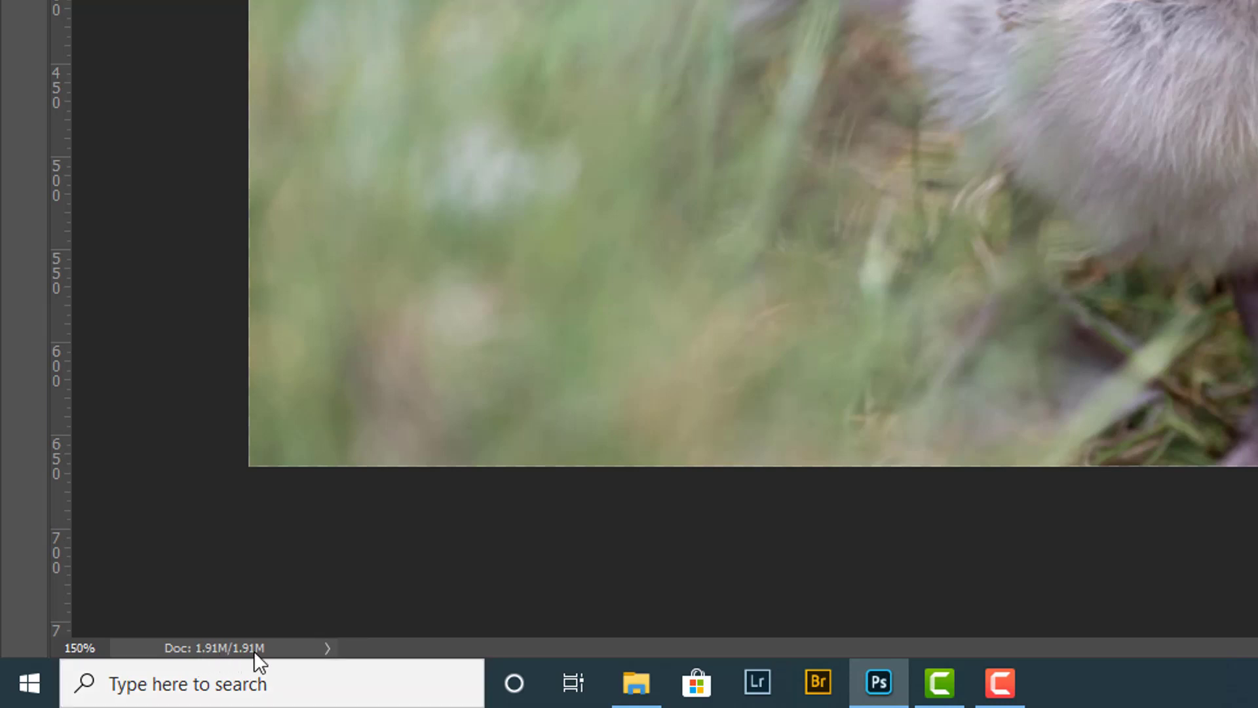
left_click(325, 648)
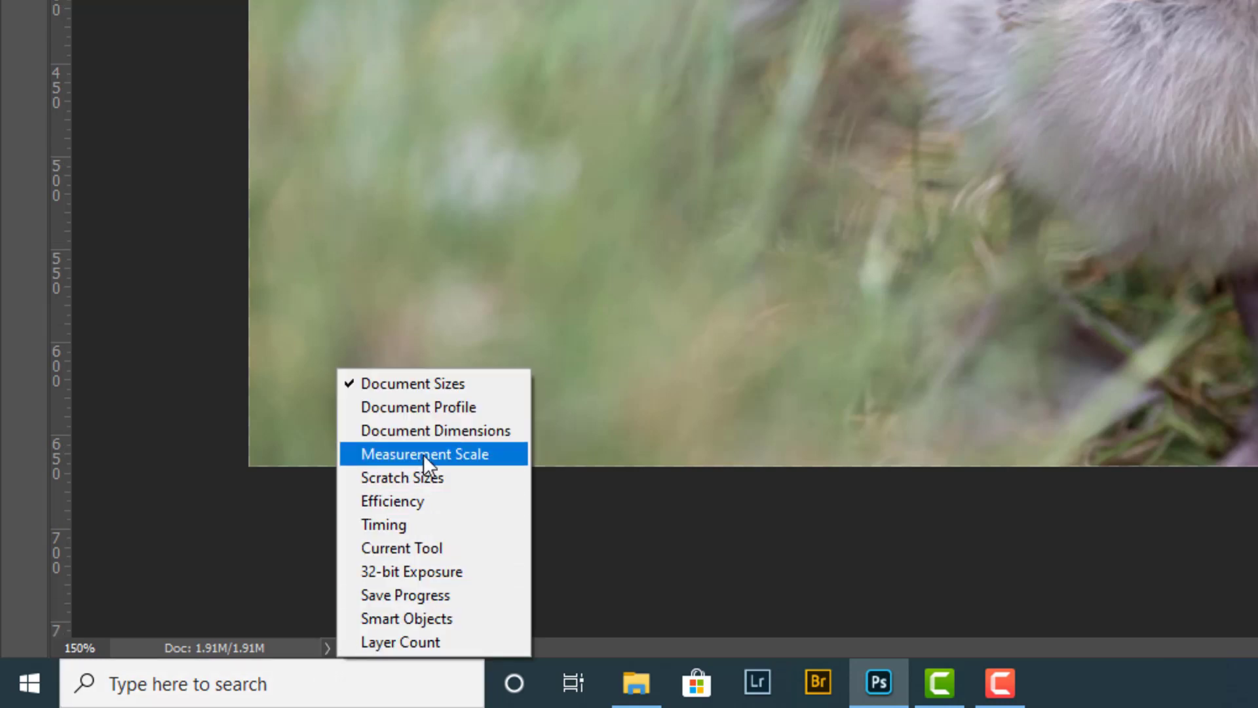
left_click(422, 431)
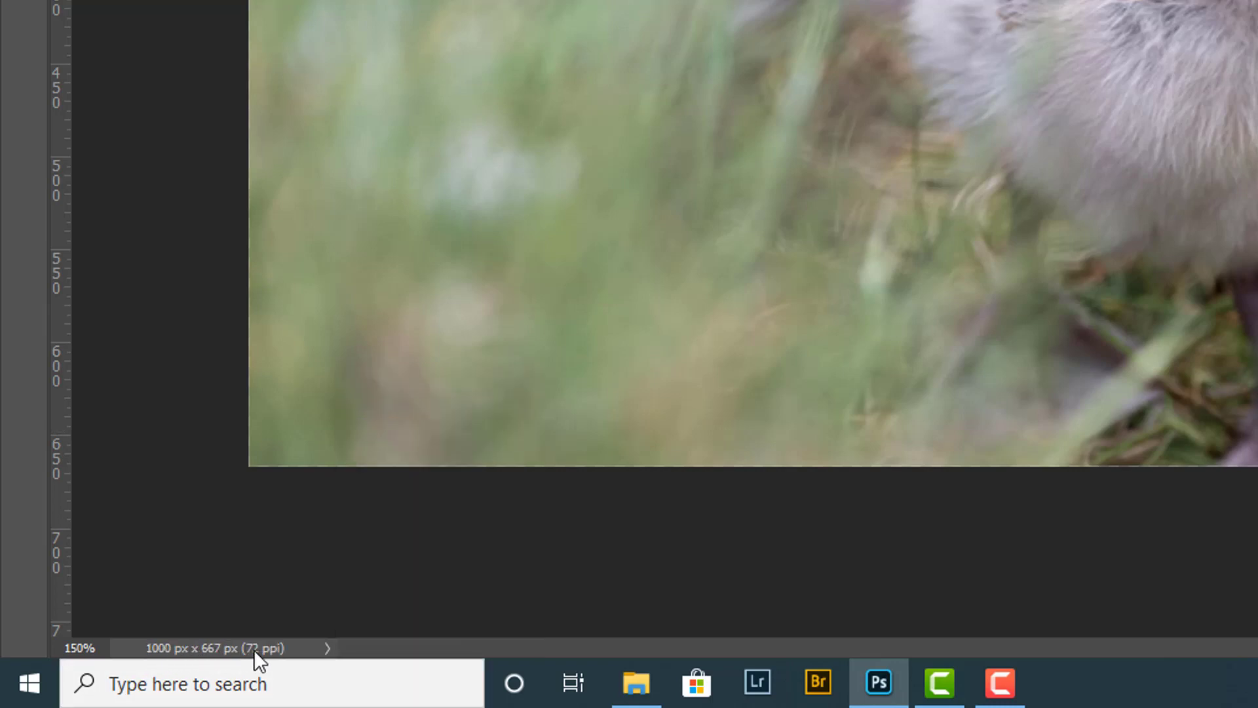
left_click(320, 650)
left_click(328, 645)
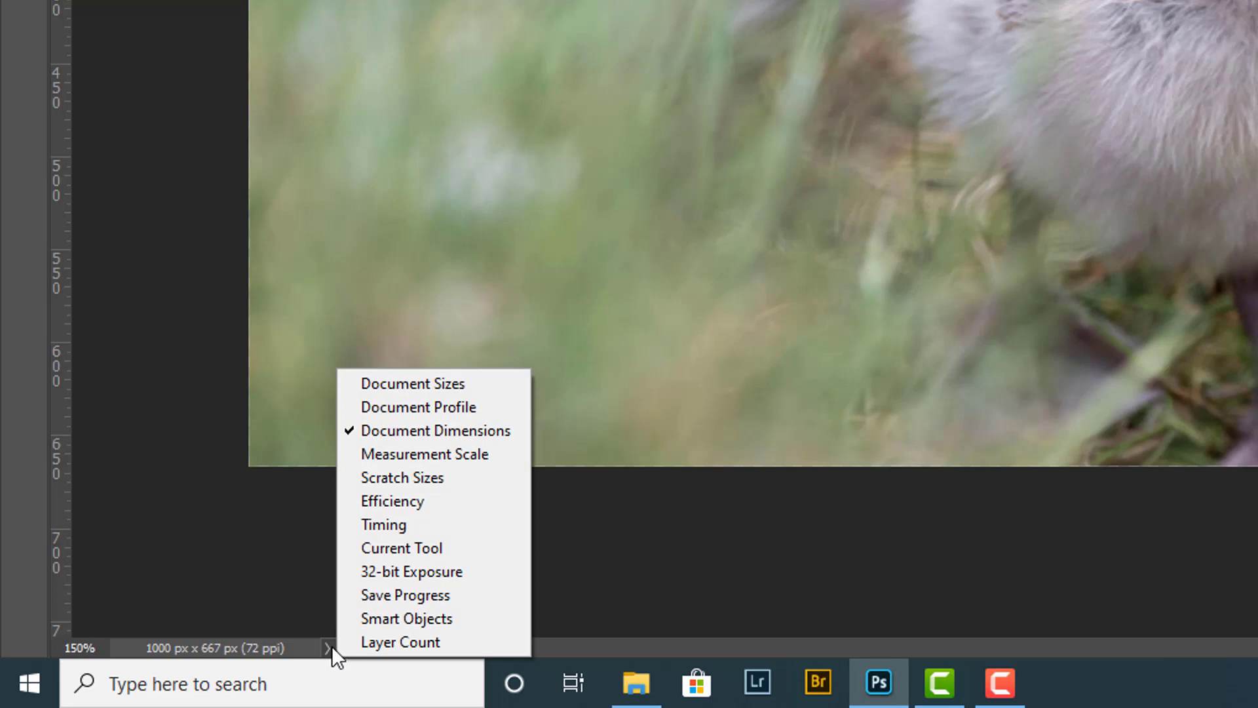
Choose Document Sizes so the readout shows Doc: 1.91M/1.91M.
left_click(425, 385)
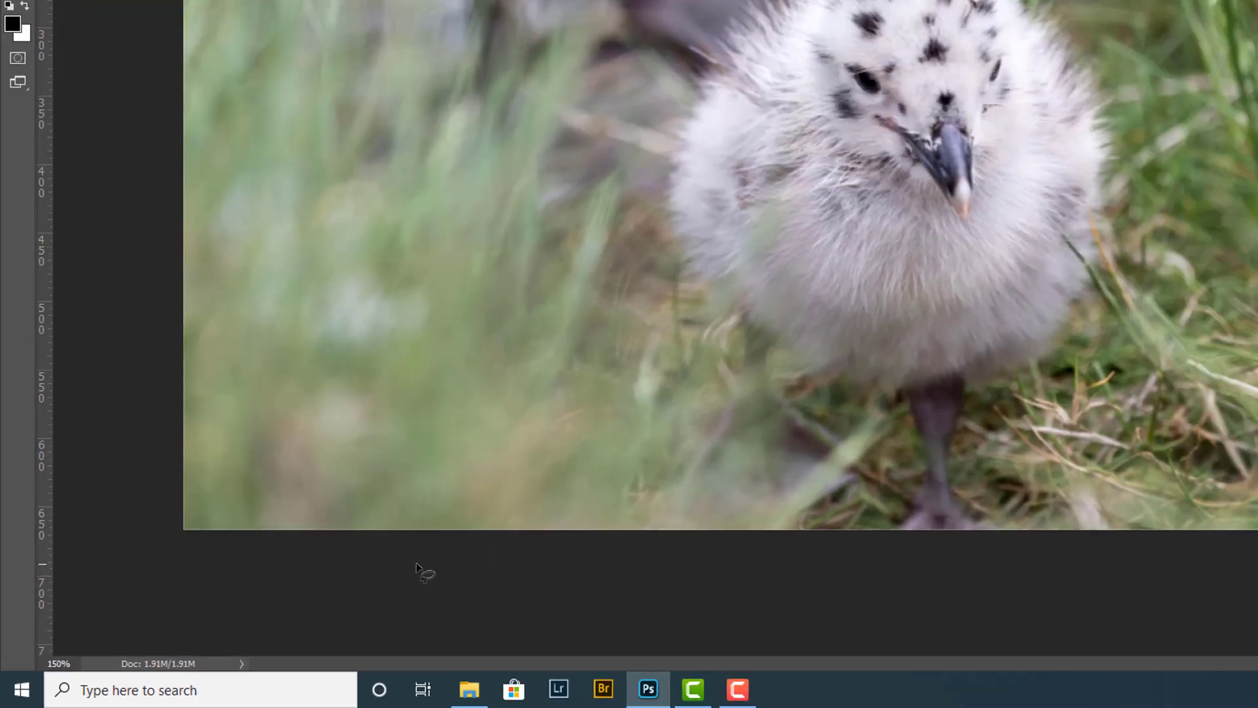